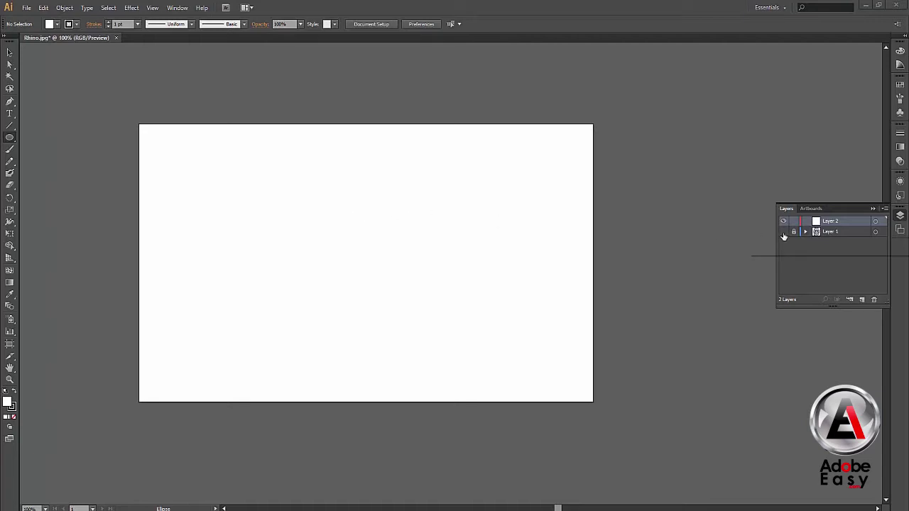
# Show the hippo reference layer, select the Ellipse Tool and zoom in to 150%.
pyautogui.click(783, 233)
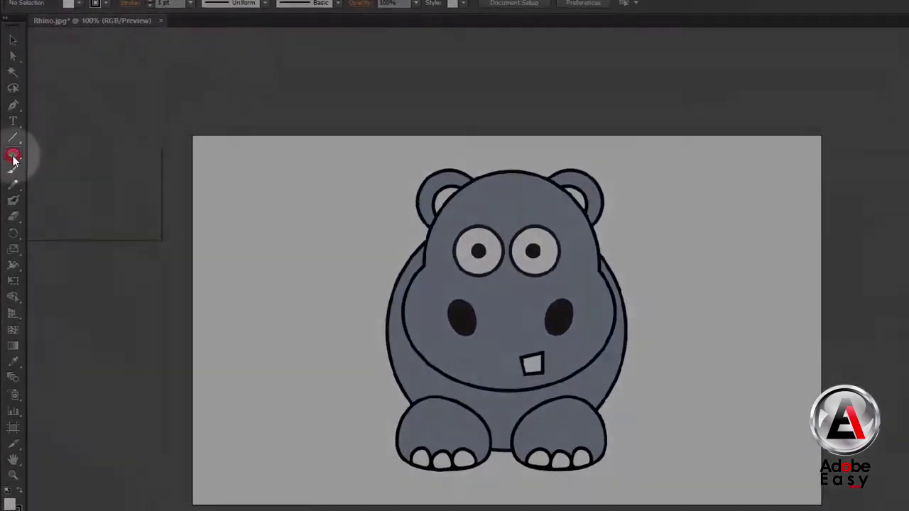
pyautogui.click(9, 139)
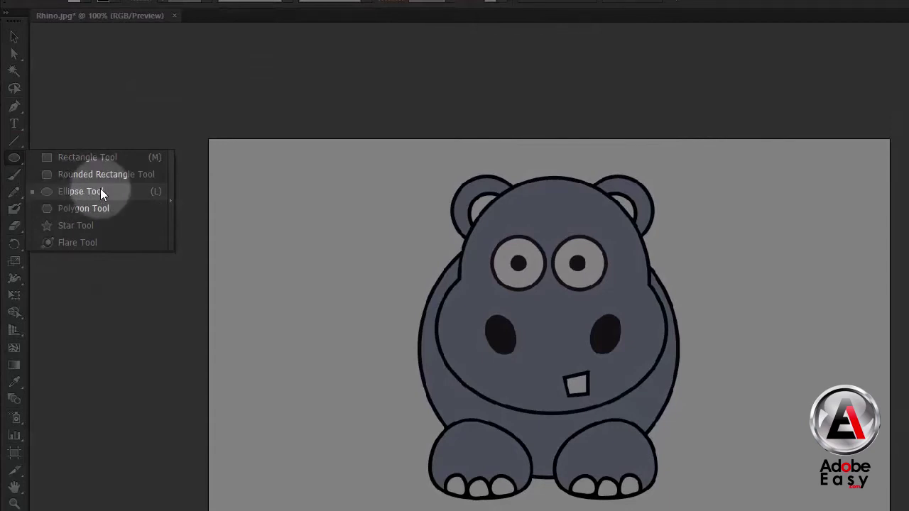
pyautogui.click(117, 194)
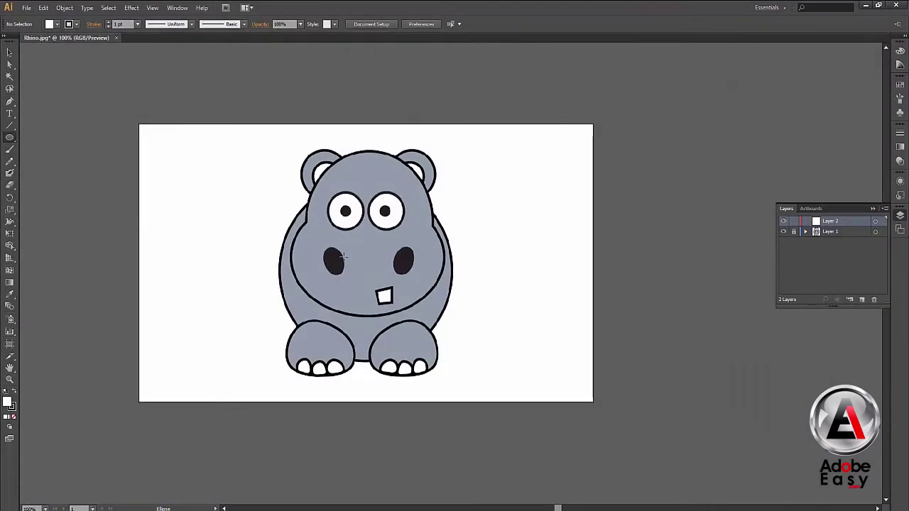
pyautogui.scroll(1, 396, 260)
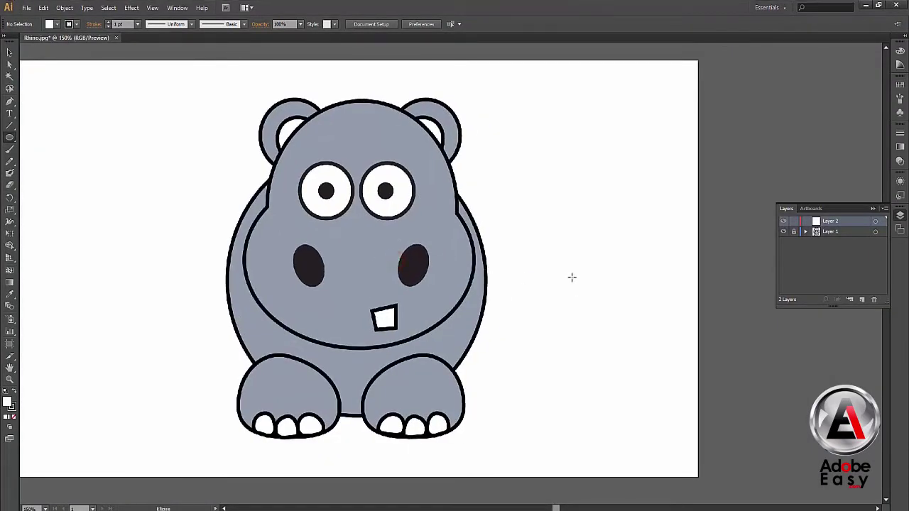
# Bring the whole hippo into view and set the fill to None, keeping a black stroke.
pyautogui.moveTo(511, 244); pyautogui.dragTo(475, 242)
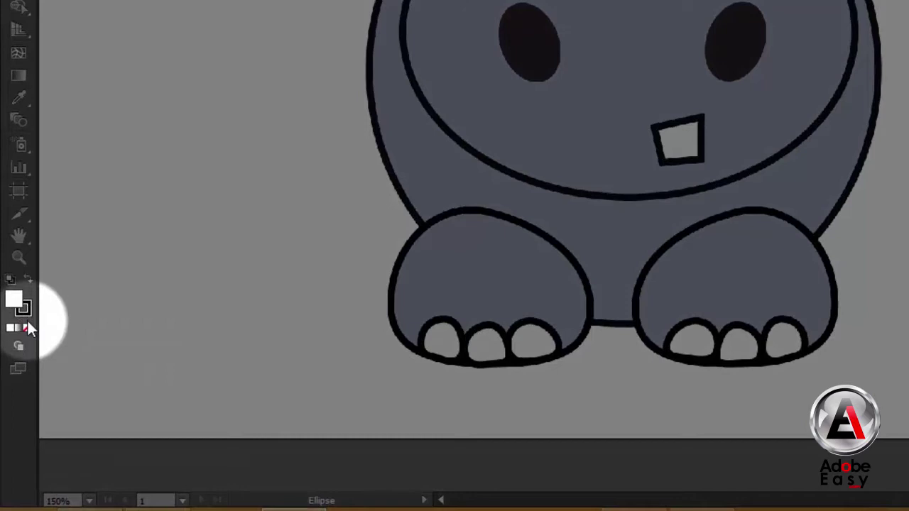
pyautogui.click(27, 327)
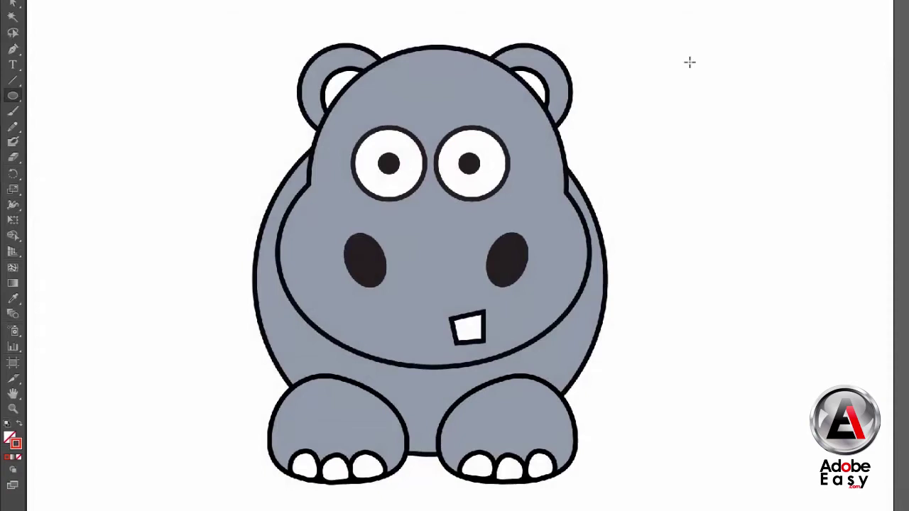
# Draw a circle over the top of the head and a wide ellipse over the muzzle.
pyautogui.moveTo(370, 73); pyautogui.dragTo(612, 297)
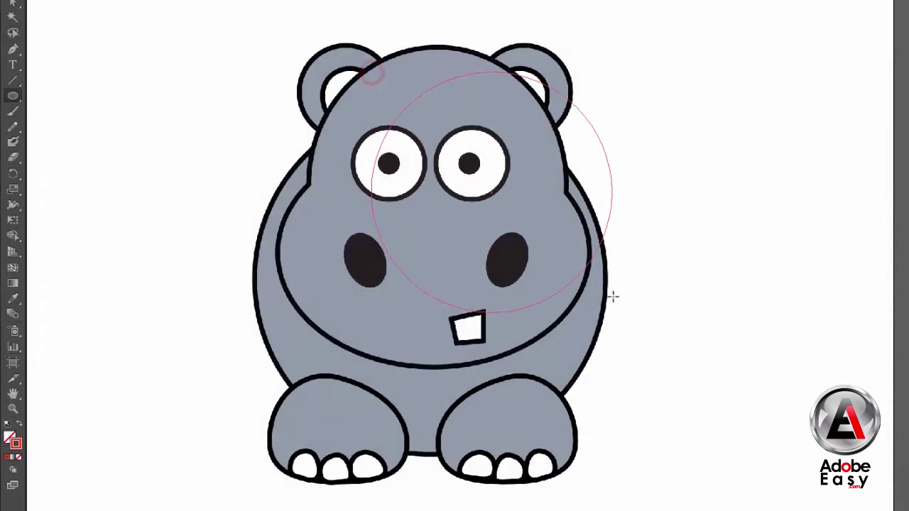
pyautogui.moveTo(613, 297)
pyautogui.mouseDown()
pyautogui.moveTo(553, 276)
pyautogui.moveTo(567, 280)
pyautogui.mouseUp()
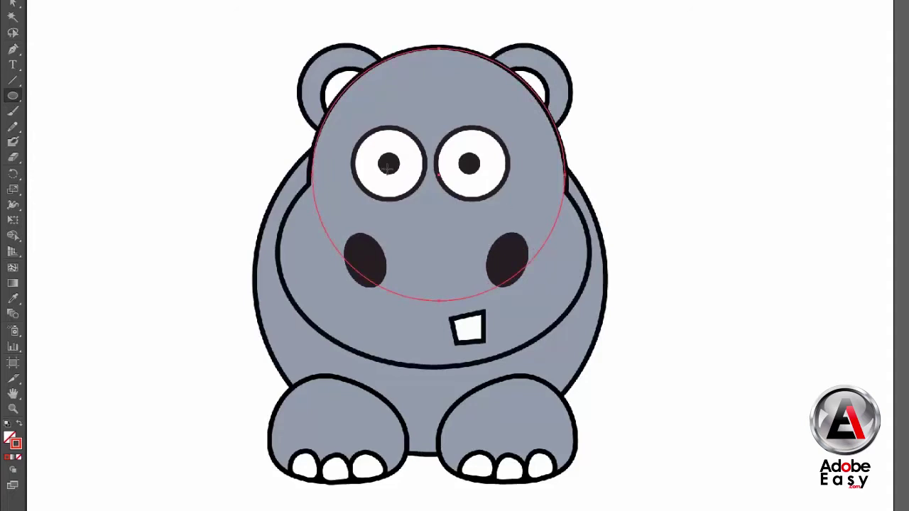
pyautogui.moveTo(424, 246); pyautogui.dragTo(566, 344)
pyautogui.moveTo(566, 344); pyautogui.dragTo(588, 366)
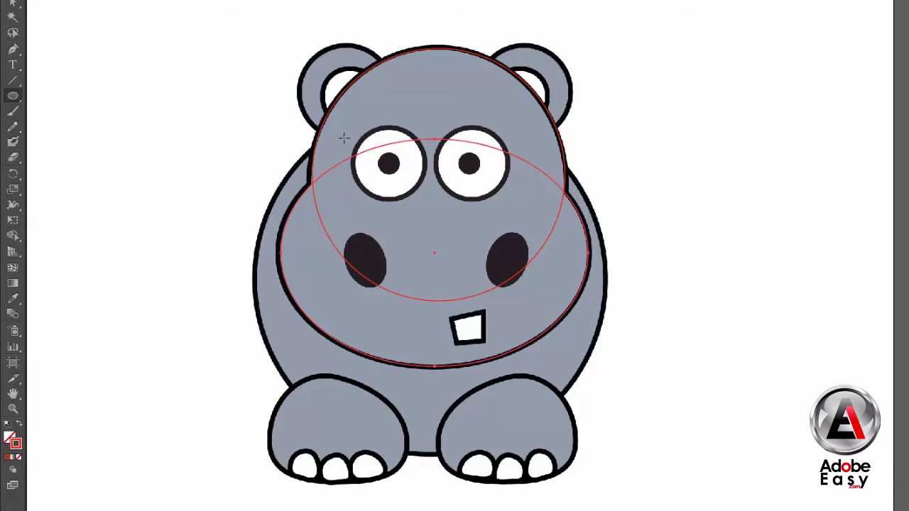
# Merge the head circle and muzzle ellipse with Pathfinder Unite, then deselect.
pyautogui.click(177, 8)
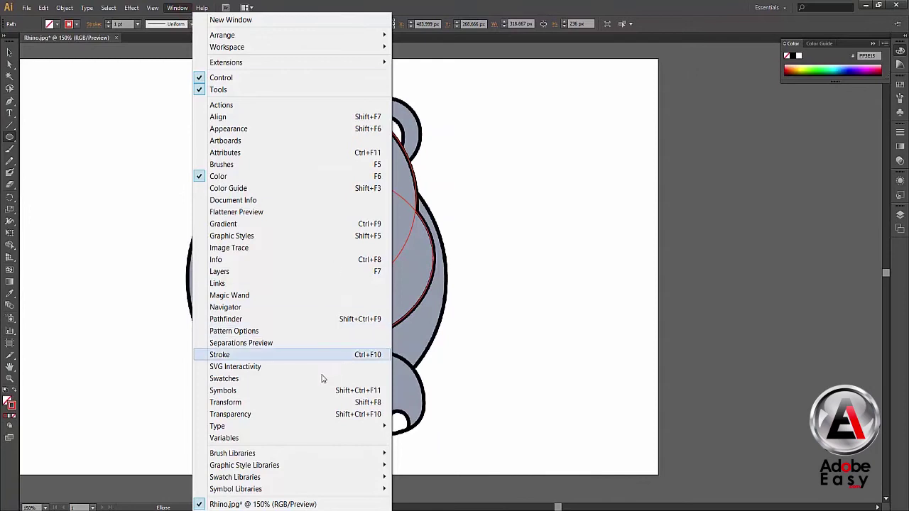
pyautogui.click(227, 319)
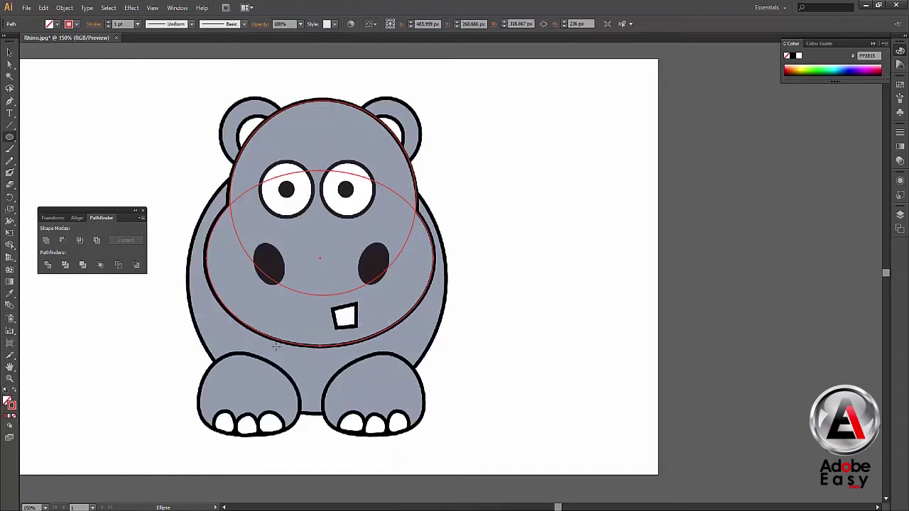
pyautogui.press('v')
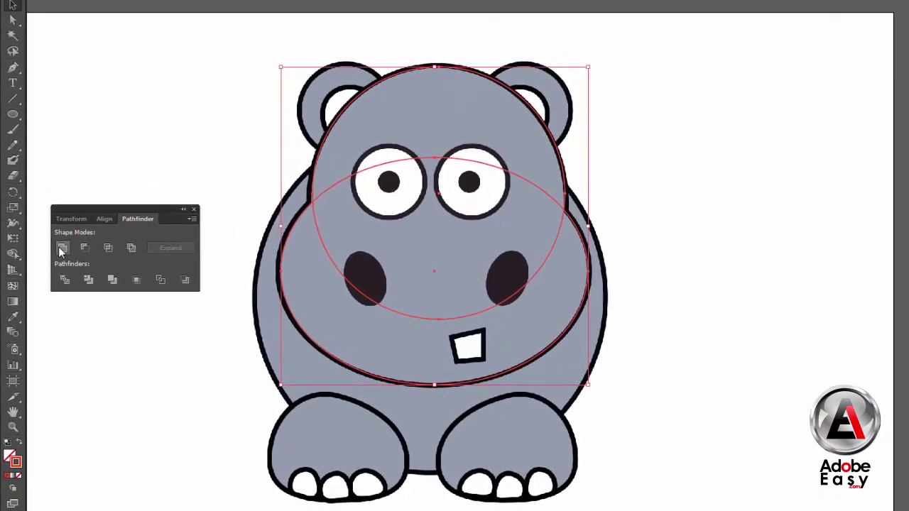
pyautogui.click(45, 240)
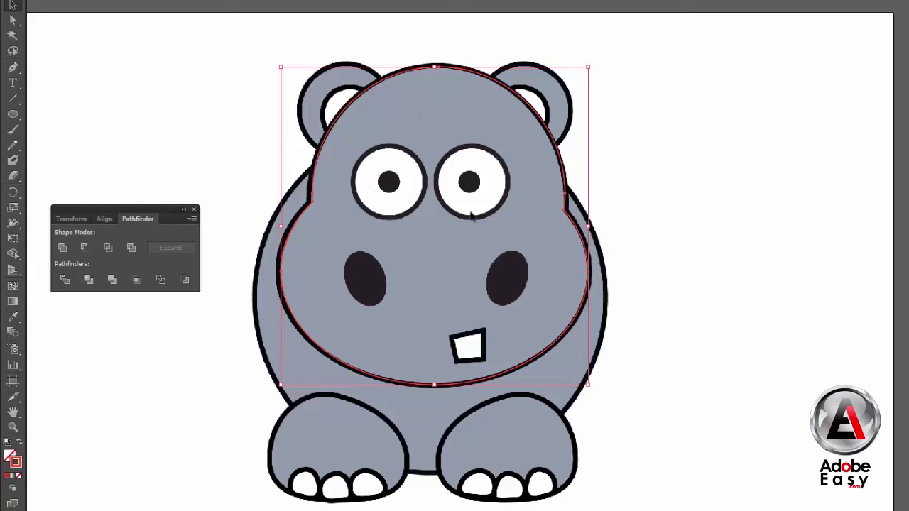
pyautogui.click(619, 303)
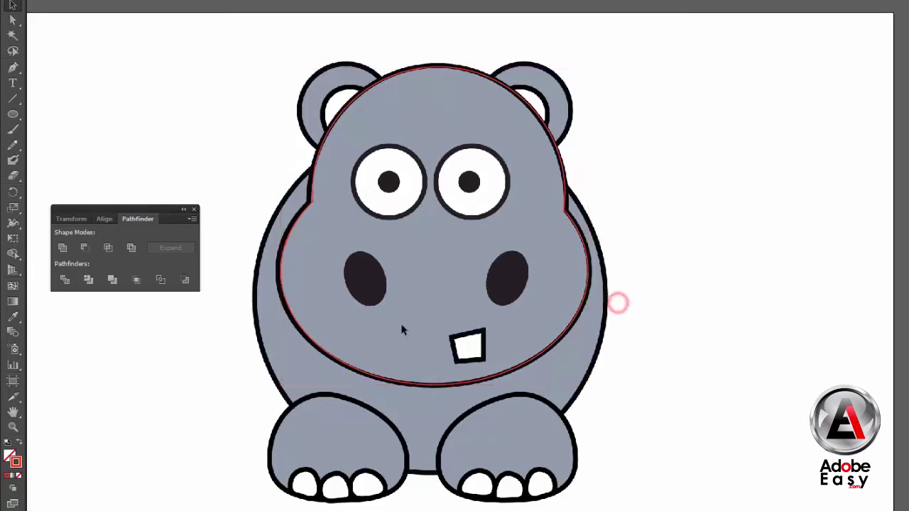
# Trace both ears and both inner ears with unfilled circles.
pyautogui.click(12, 114)
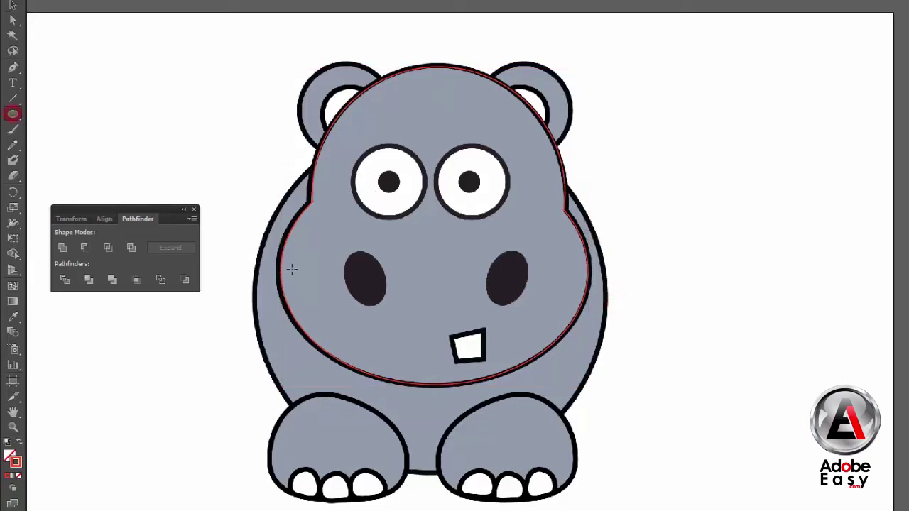
pyautogui.moveTo(302, 71); pyautogui.dragTo(383, 153)
pyautogui.moveTo(384, 152); pyautogui.dragTo(394, 158)
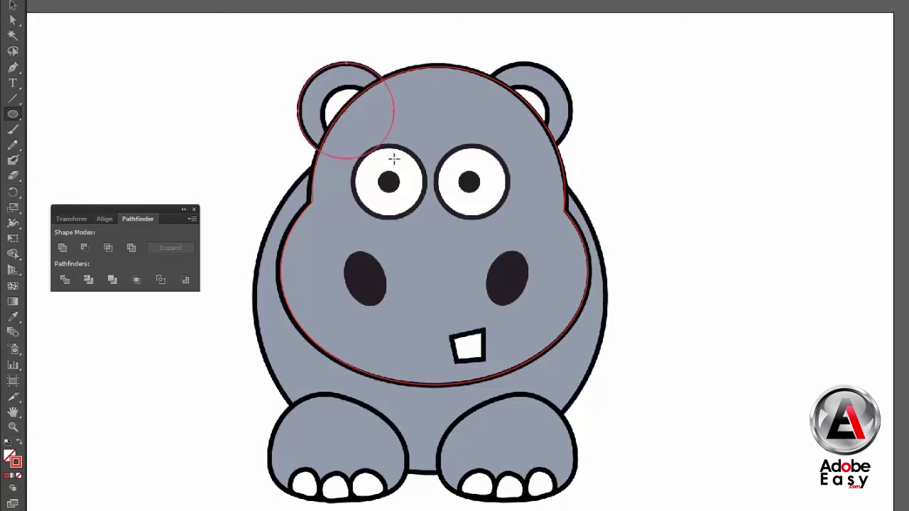
pyautogui.moveTo(331, 95)
pyautogui.mouseDown()
pyautogui.moveTo(376, 161)
pyautogui.moveTo(381, 151)
pyautogui.moveTo(389, 159)
pyautogui.moveTo(377, 144)
pyautogui.mouseUp()
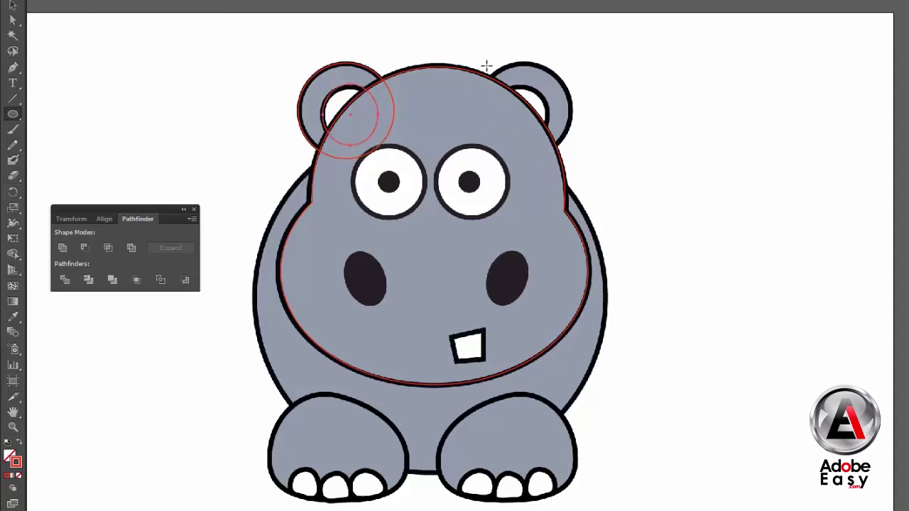
pyautogui.moveTo(486, 66)
pyautogui.mouseDown()
pyautogui.moveTo(545, 162)
pyautogui.moveTo(571, 159)
pyautogui.mouseUp()
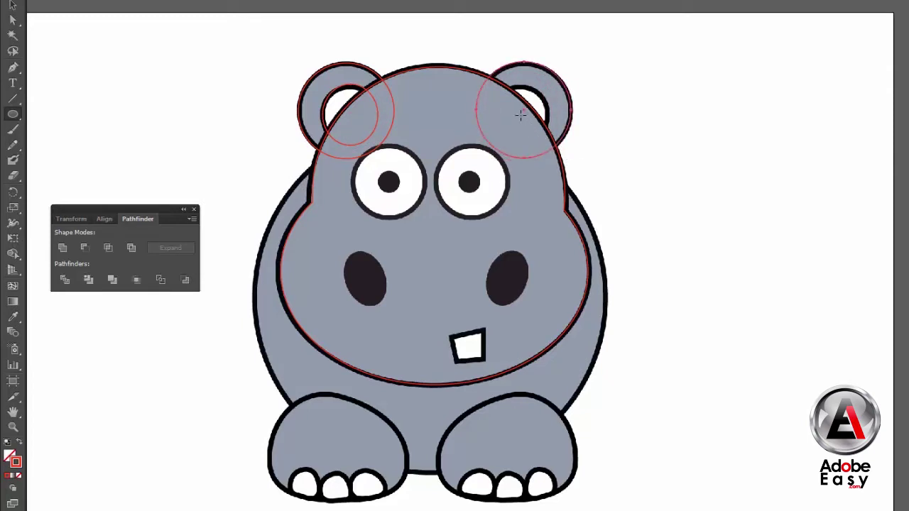
pyautogui.moveTo(500, 87); pyautogui.dragTo(543, 139)
pyautogui.moveTo(543, 140); pyautogui.dragTo(548, 144)
# Circle both eye whites and the right pupil, then drag a large ellipse over the body.
pyautogui.moveTo(355, 153); pyautogui.dragTo(419, 213)
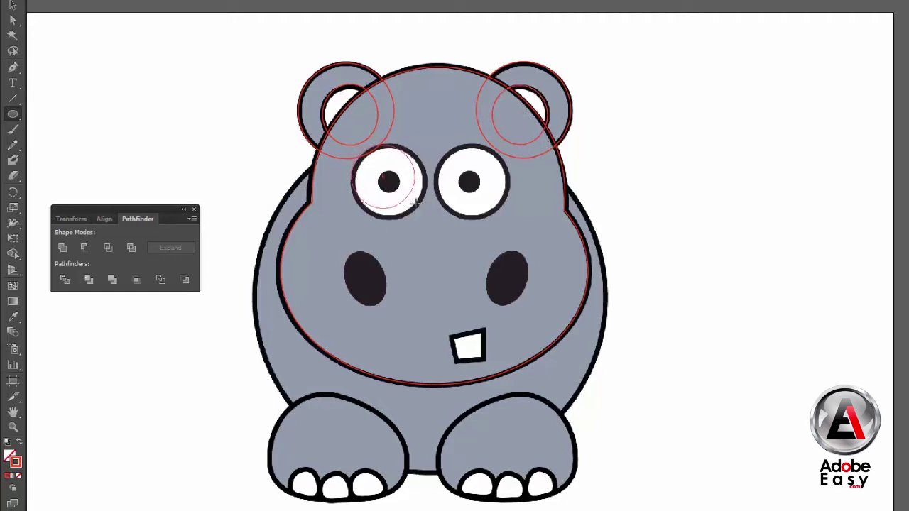
pyautogui.moveTo(418, 213); pyautogui.dragTo(422, 217)
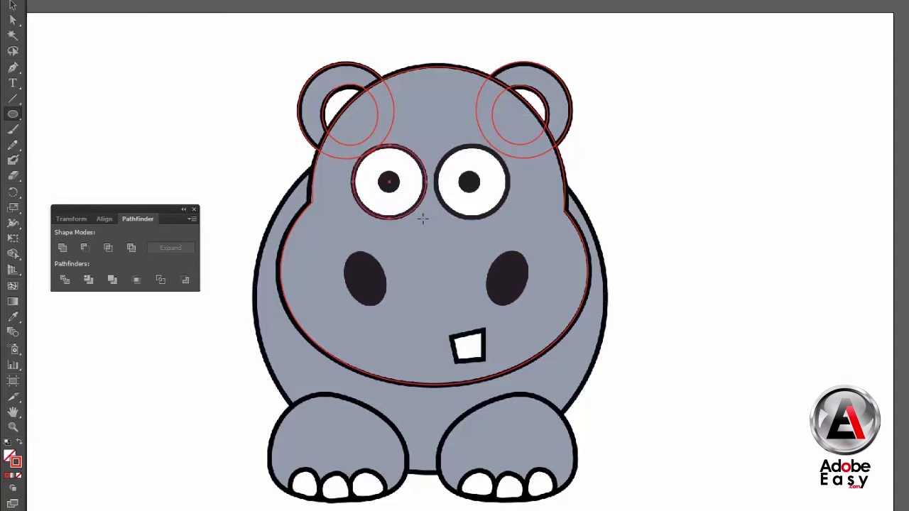
pyautogui.moveTo(441, 148); pyautogui.dragTo(479, 222)
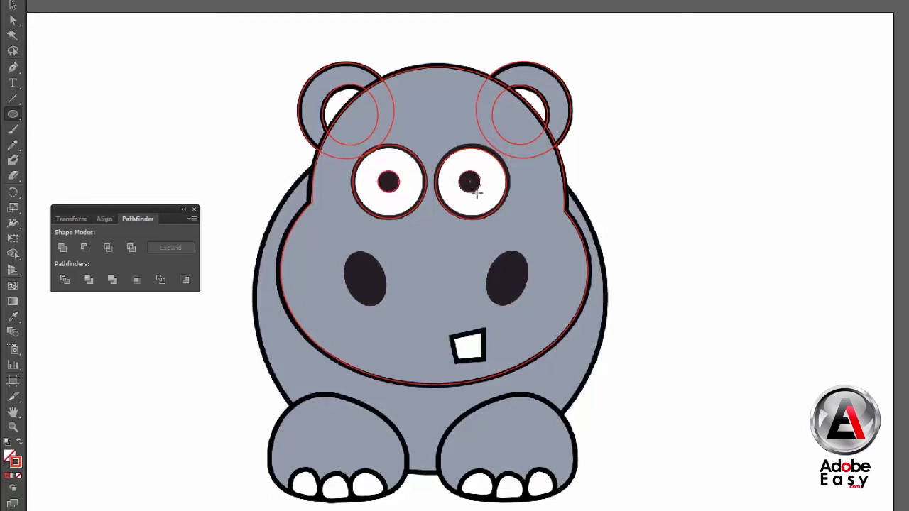
pyautogui.moveTo(458, 171); pyautogui.dragTo(480, 194)
pyautogui.moveTo(282, 138)
pyautogui.mouseDown()
pyautogui.moveTo(606, 446)
pyautogui.moveTo(603, 418)
pyautogui.mouseUp()
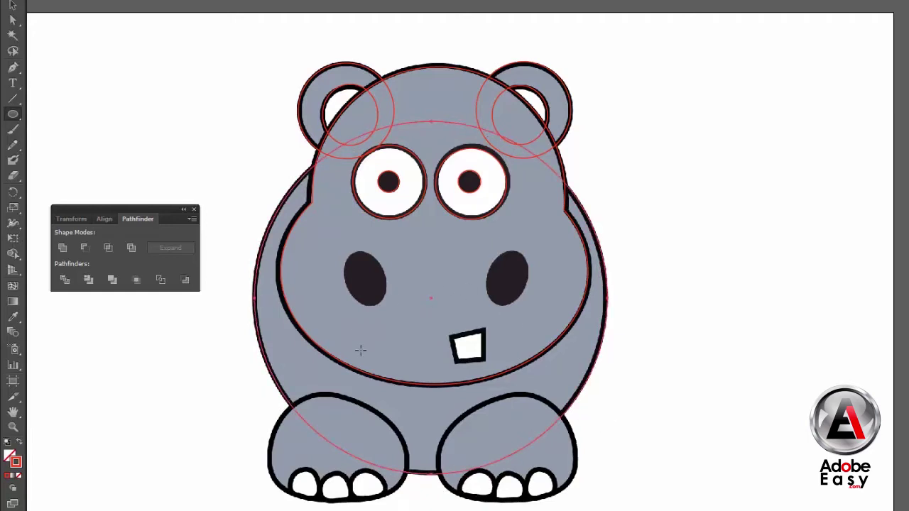
# Trace the left nostril with an ellipse and rotate it to match the reference tilt.
pyautogui.moveTo(346, 253); pyautogui.dragTo(383, 305)
pyautogui.click(12, 5)
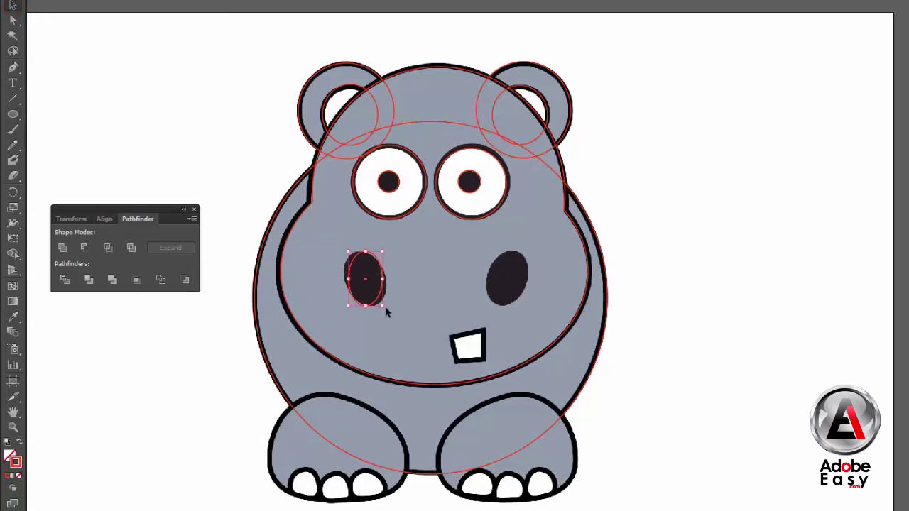
pyautogui.moveTo(385, 308); pyautogui.dragTo(393, 304)
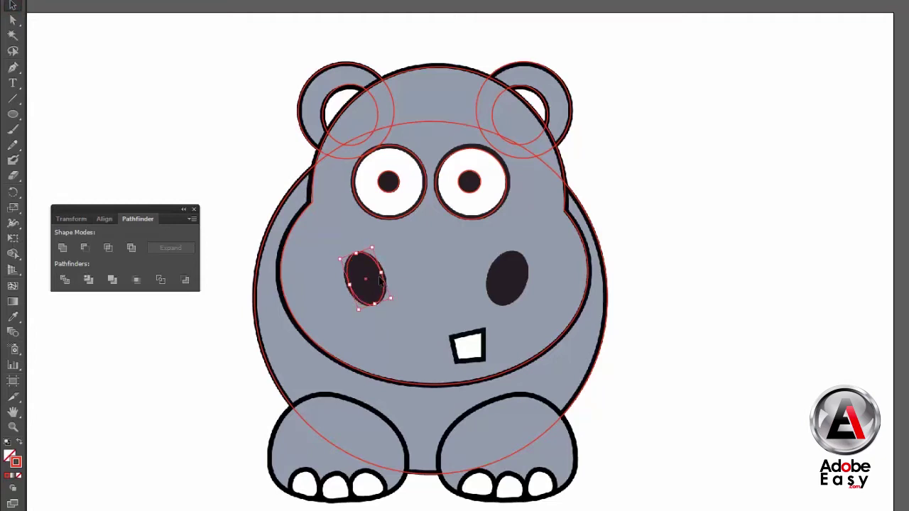
pyautogui.moveTo(383, 272); pyautogui.dragTo(376, 304)
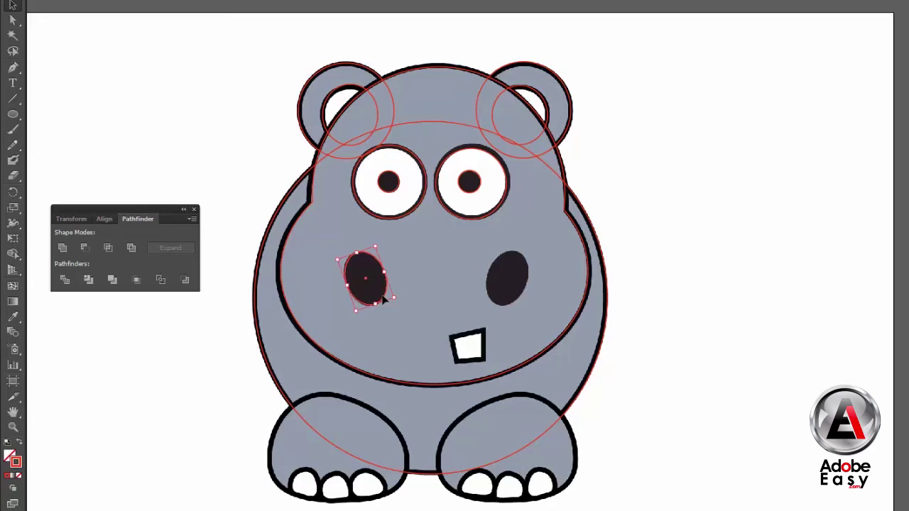
# Reflect a copy of the left nostril ellipse and place it over the right nostril.
pyautogui.rightClick(383, 299)
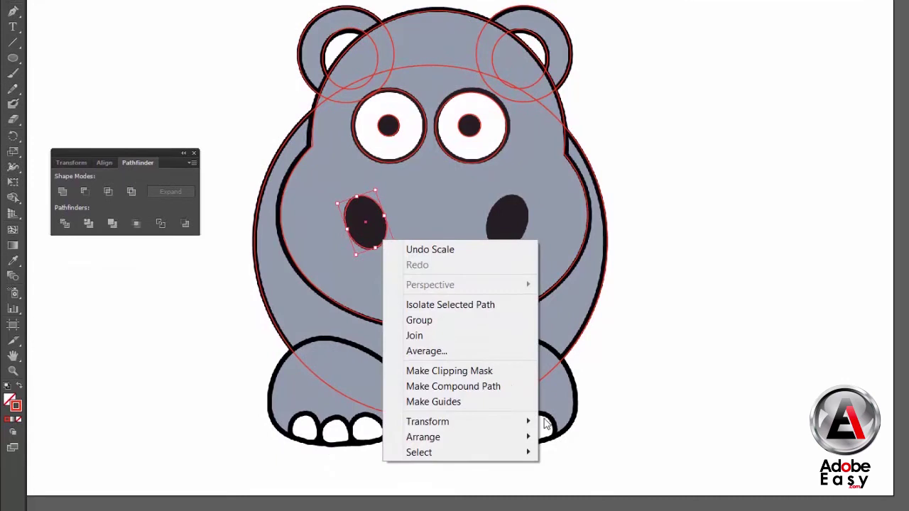
pyautogui.moveTo(428, 421)
pyautogui.click(547, 472)
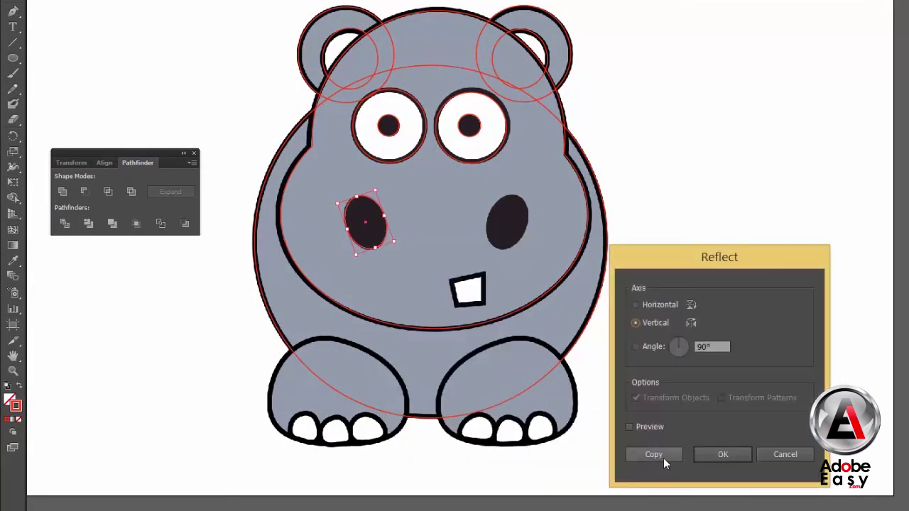
pyautogui.click(663, 458)
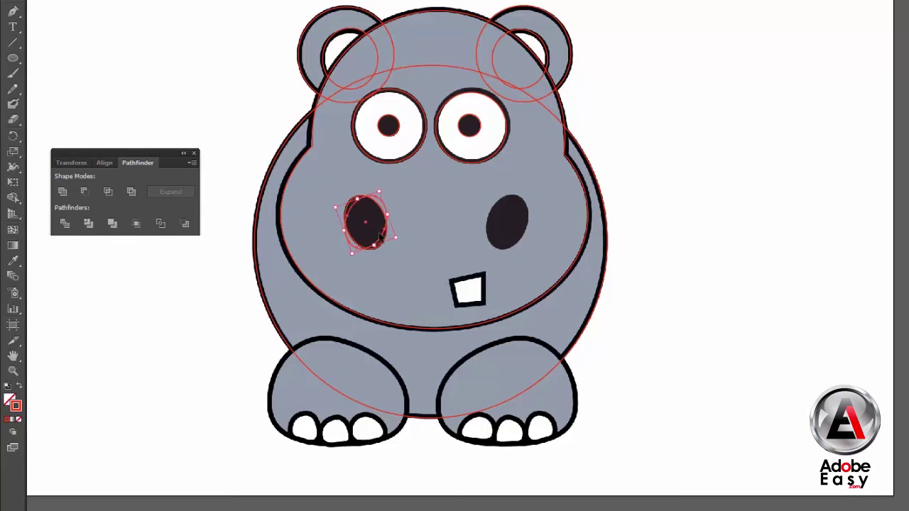
pyautogui.click(522, 237)
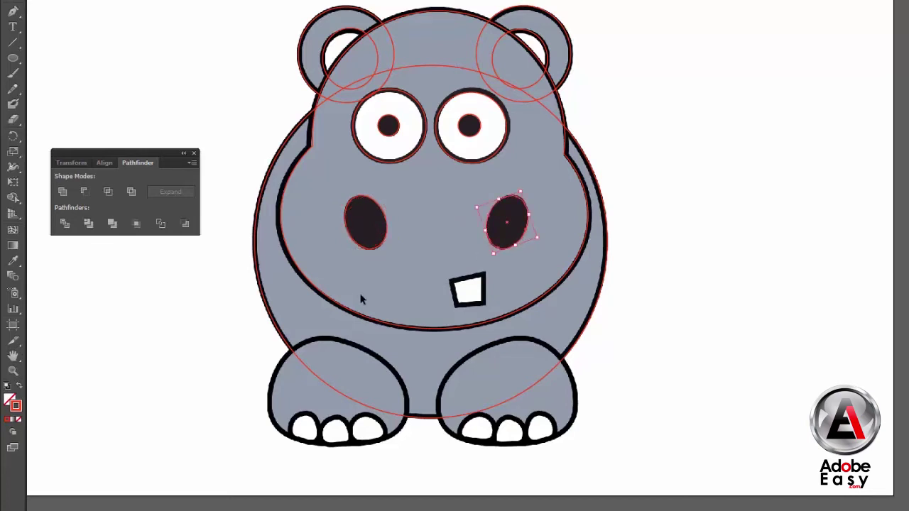
# Draw an ellipse covering the left foot.
pyautogui.click(12, 57)
pyautogui.moveTo(266, 341); pyautogui.dragTo(398, 450)
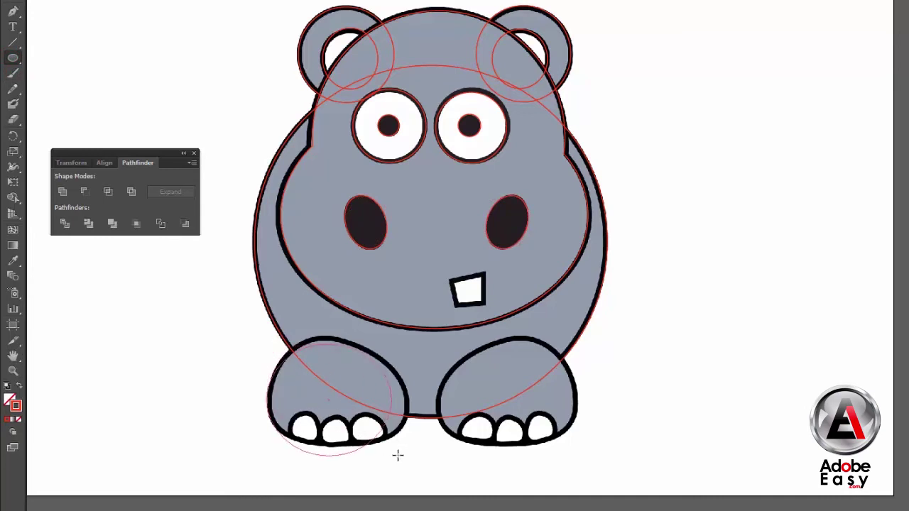
pyautogui.moveTo(398, 450); pyautogui.dragTo(404, 461)
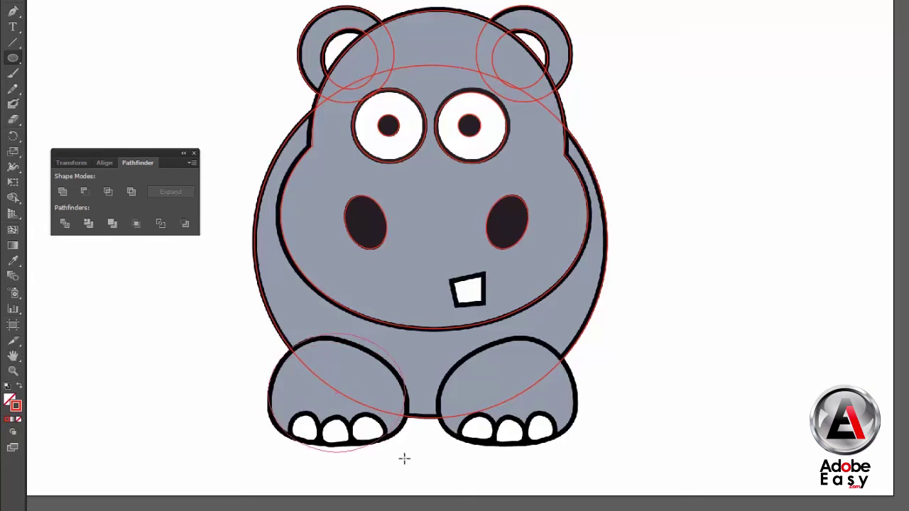
pyautogui.moveTo(403, 462); pyautogui.dragTo(405, 460)
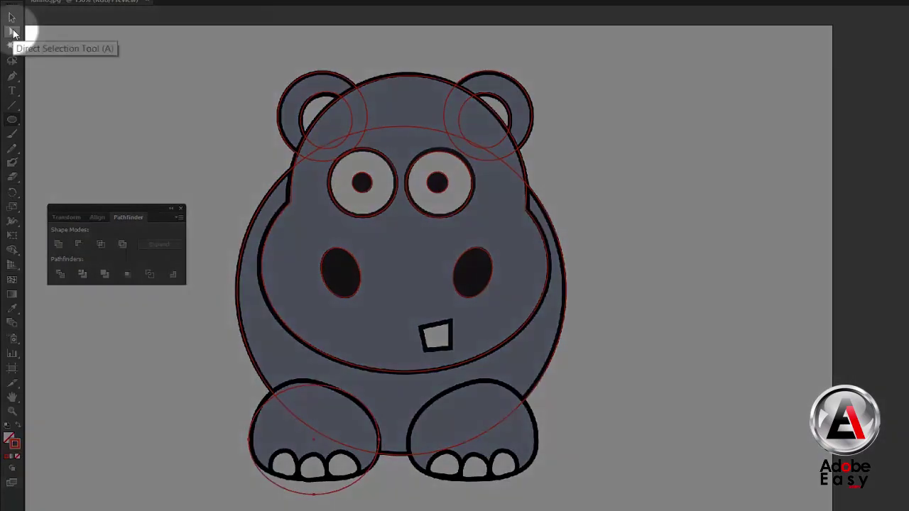
# Reshape the foot ellipse's anchors to fit, then draw a small ellipse over the first toe.
pyautogui.click(13, 32)
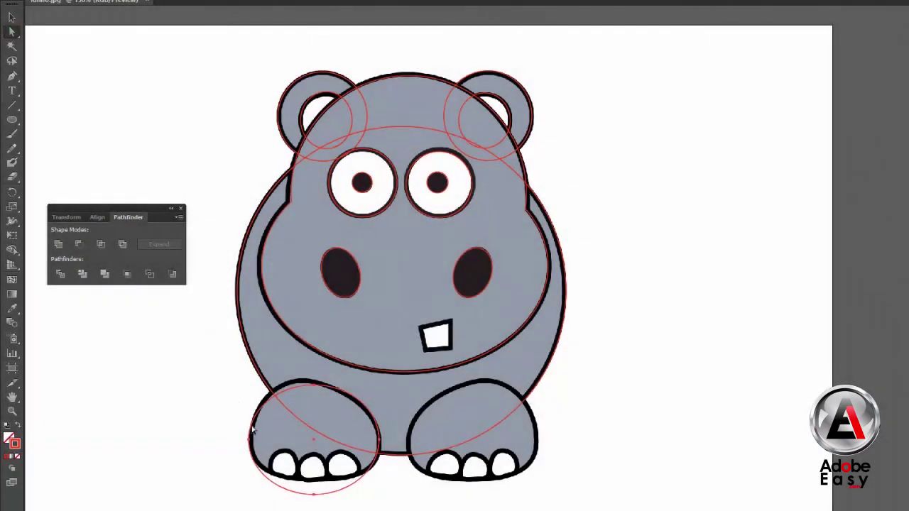
pyautogui.click(314, 494)
pyautogui.moveTo(313, 494); pyautogui.dragTo(313, 481)
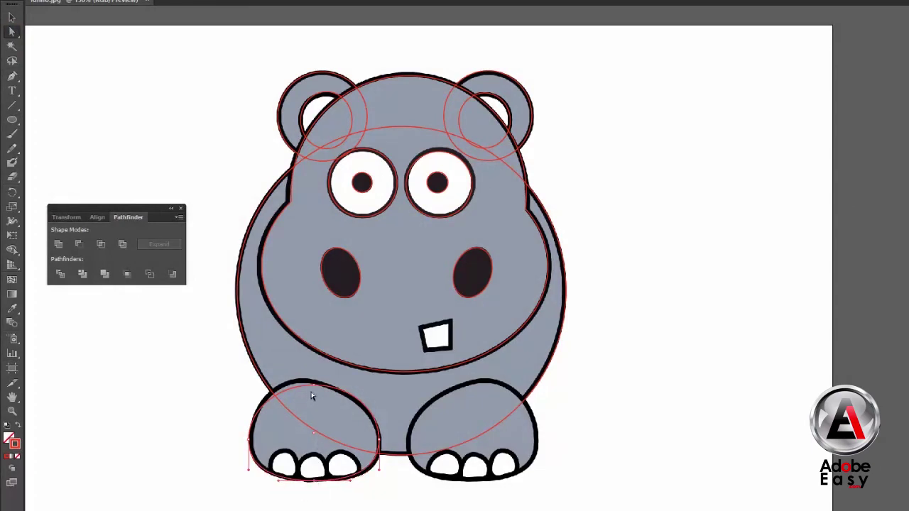
pyautogui.moveTo(313, 381); pyautogui.dragTo(301, 381)
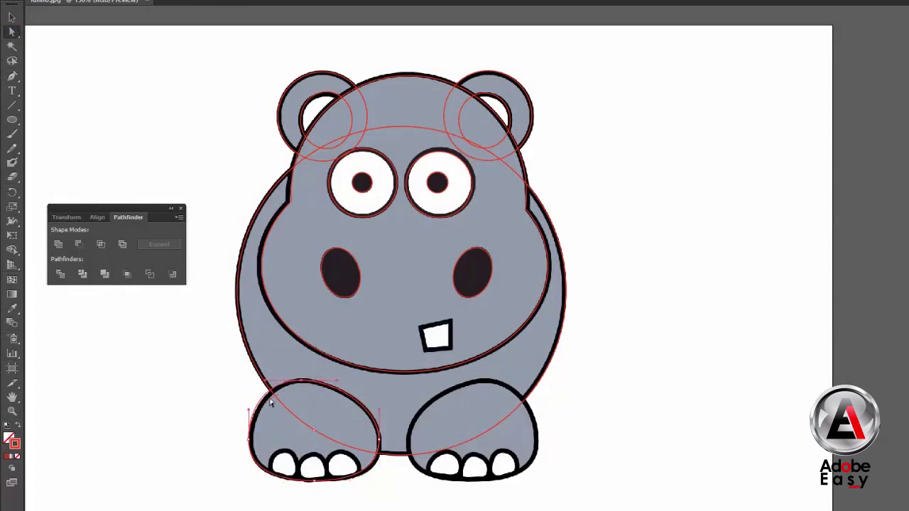
pyautogui.click(378, 441)
pyautogui.moveTo(378, 440); pyautogui.dragTo(381, 442)
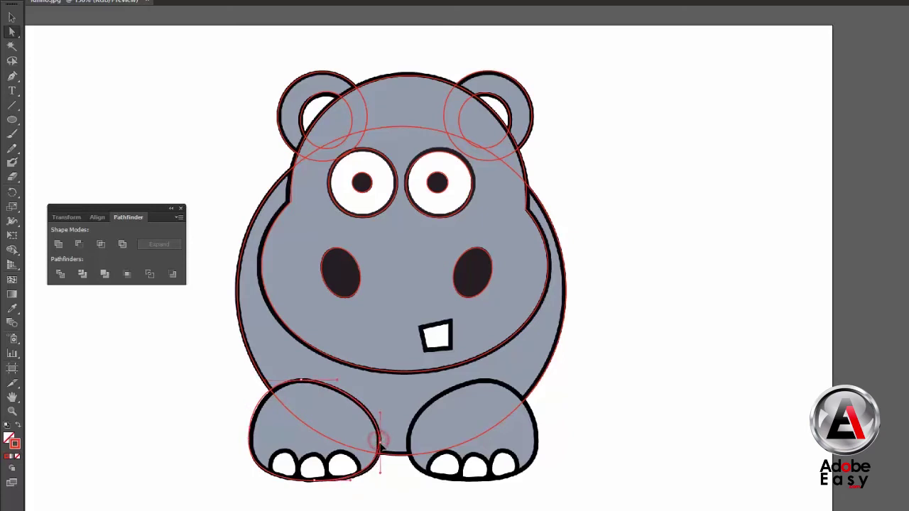
pyautogui.click(13, 120)
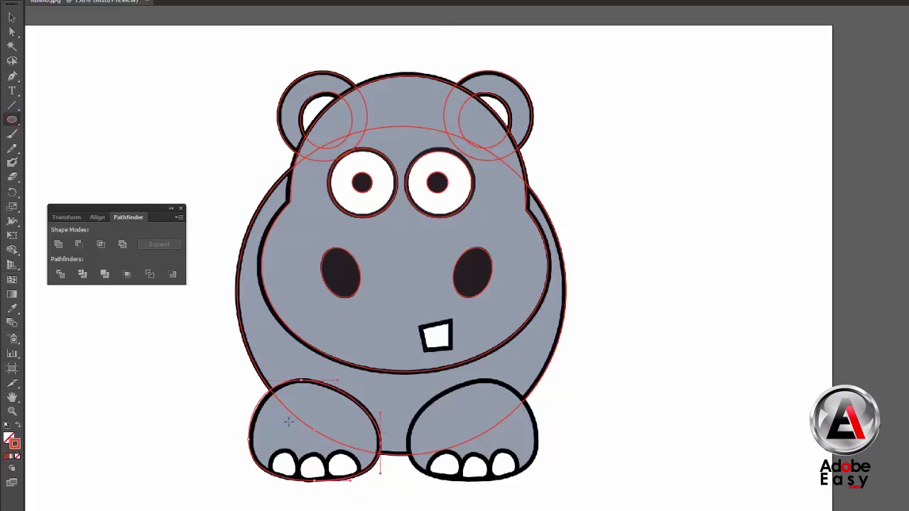
pyautogui.moveTo(274, 449); pyautogui.dragTo(295, 479)
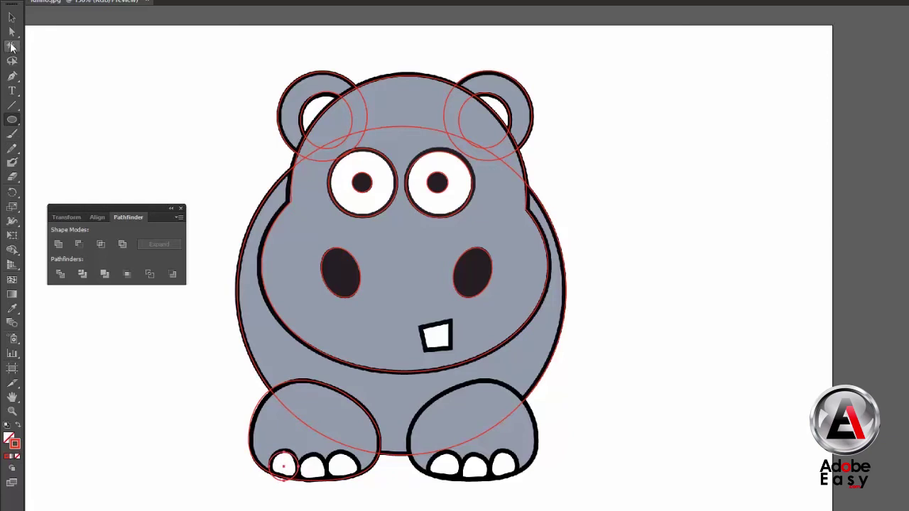
# Fit the first toe ellipse and draw an ellipse over the second toe.
pyautogui.click(13, 33)
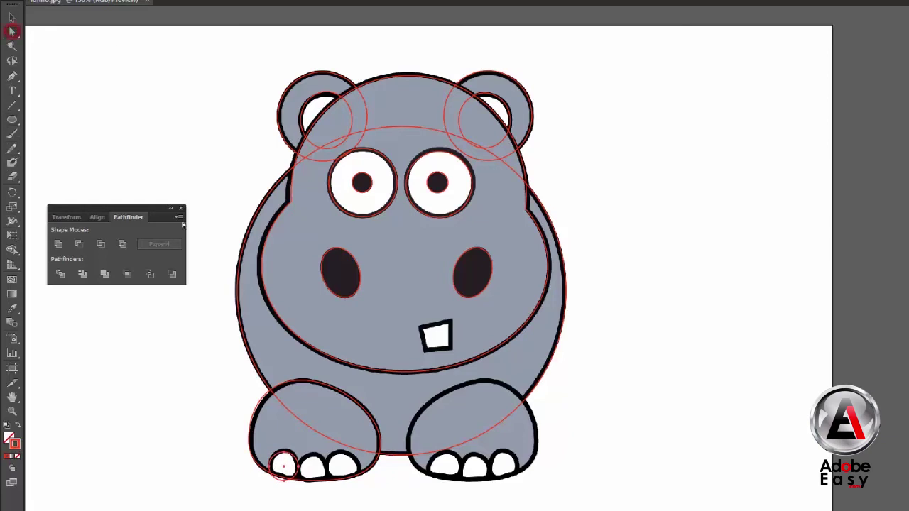
pyautogui.moveTo(286, 485); pyautogui.dragTo(294, 470)
pyautogui.click(12, 121)
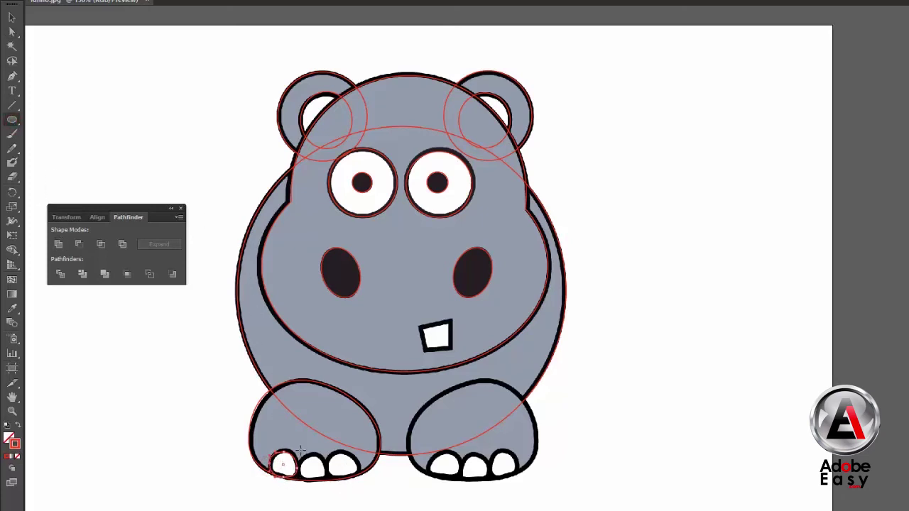
pyautogui.moveTo(300, 454); pyautogui.dragTo(328, 484)
pyautogui.press('a')
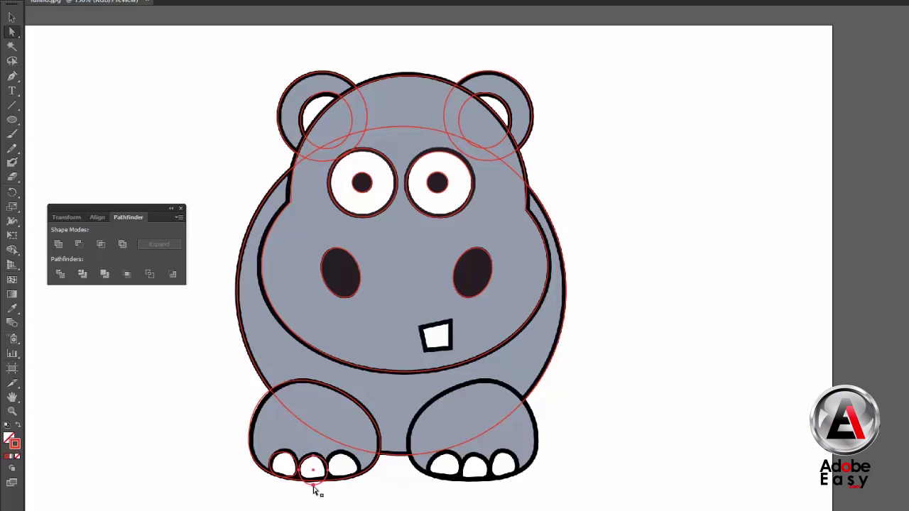
pyautogui.moveTo(312, 479); pyautogui.dragTo(313, 488)
pyautogui.hotkey('ctrl', 'z')
# Draw and reshape an ellipse over the third toe, then select the whole left foot.
pyautogui.press('l')
pyautogui.moveTo(328, 452); pyautogui.dragTo(356, 485)
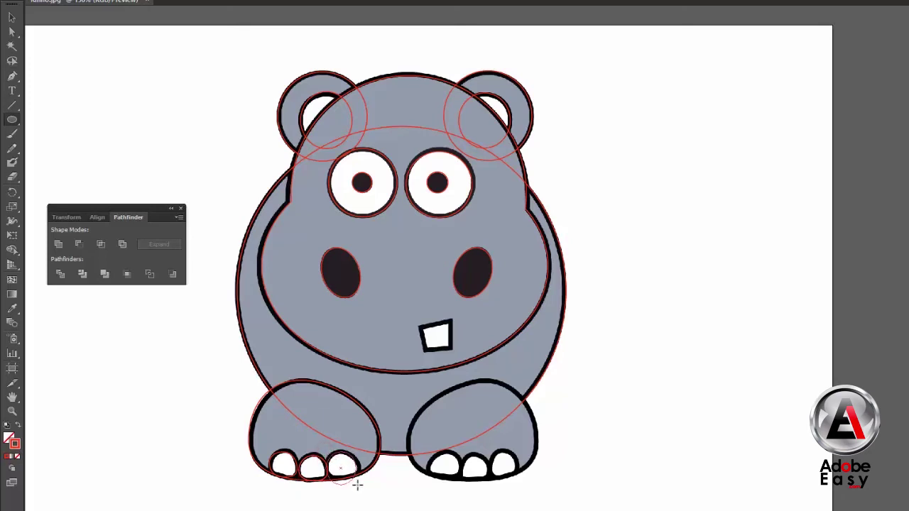
pyautogui.press('a')
pyautogui.moveTo(344, 491); pyautogui.dragTo(355, 482)
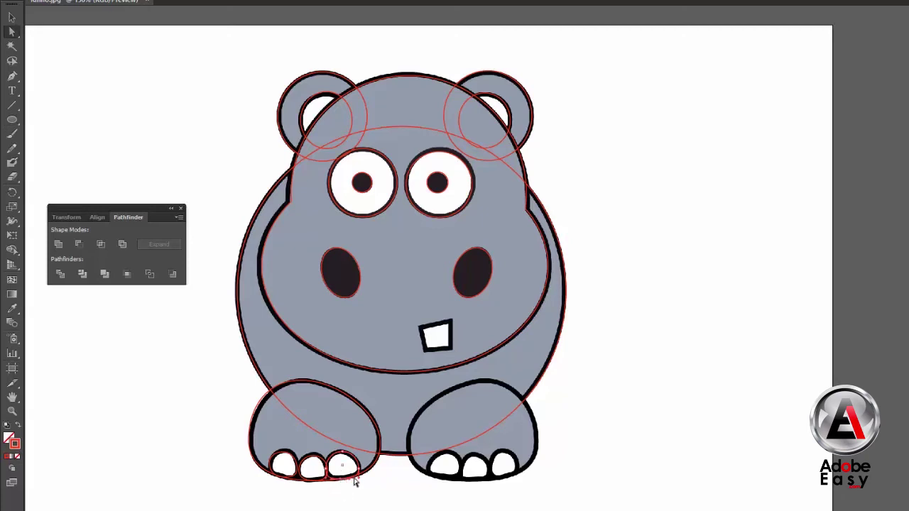
pyautogui.press('v')
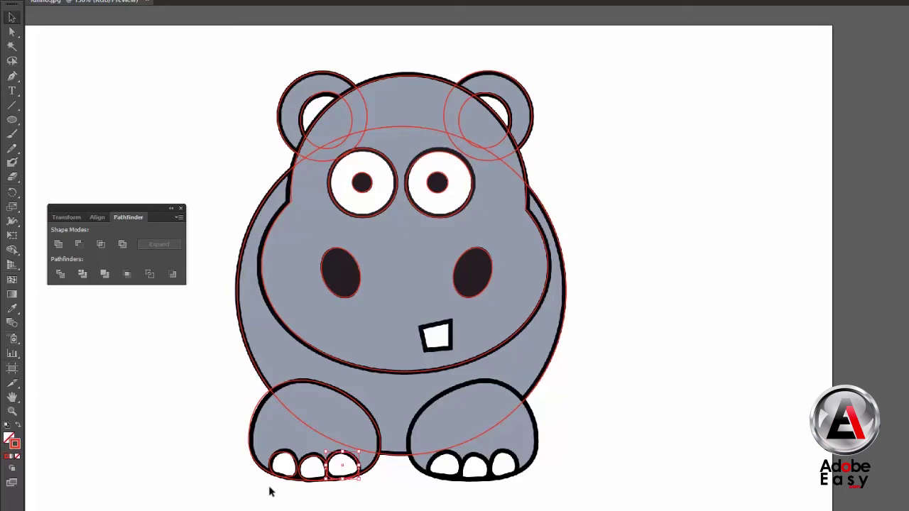
pyautogui.moveTo(234, 452)
pyautogui.mouseDown()
pyautogui.moveTo(343, 494)
pyautogui.moveTo(324, 481)
pyautogui.mouseUp()
# Reflect a copy of the left foot and toes and move it onto the right foot.
pyautogui.rightClick(326, 471)
pyautogui.moveTo(369, 431)
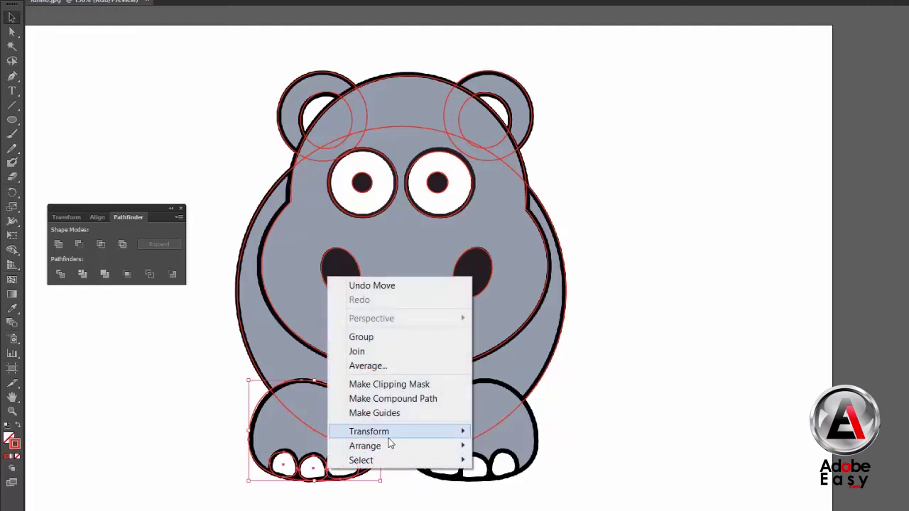
pyautogui.click(507, 479)
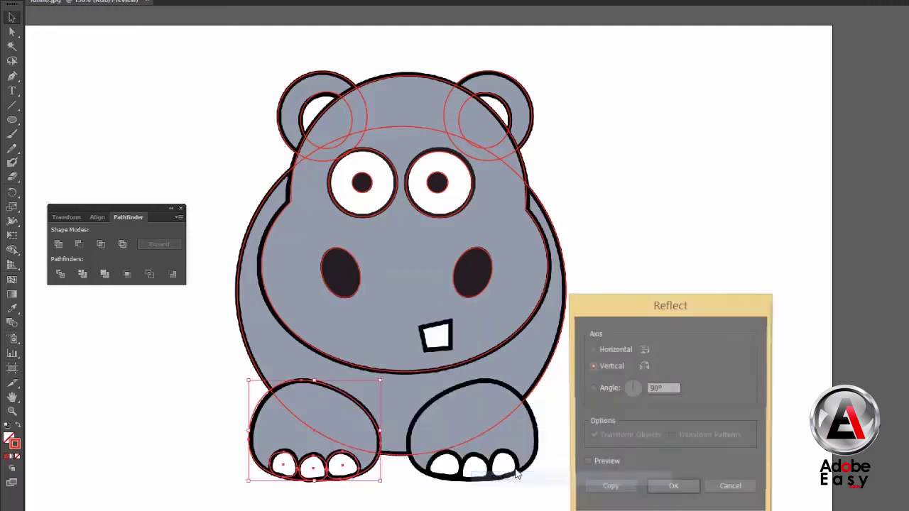
pyautogui.click(603, 489)
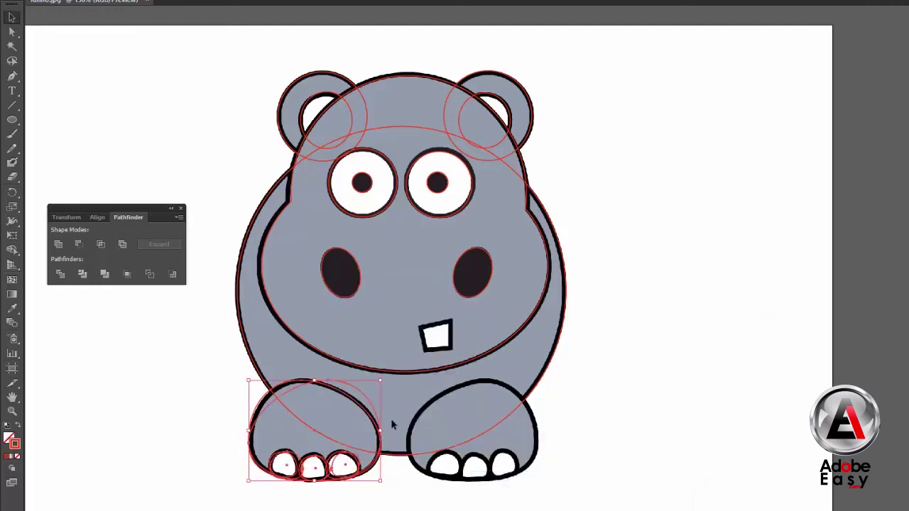
pyautogui.moveTo(371, 406); pyautogui.dragTo(531, 407)
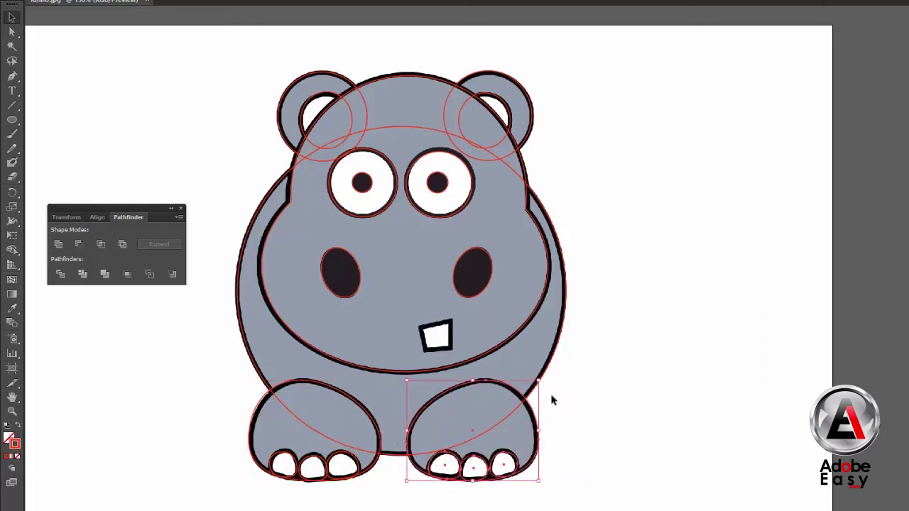
pyautogui.scroll(-1, 555, 388)
pyautogui.moveTo(595, 390); pyautogui.dragTo(575, 377)
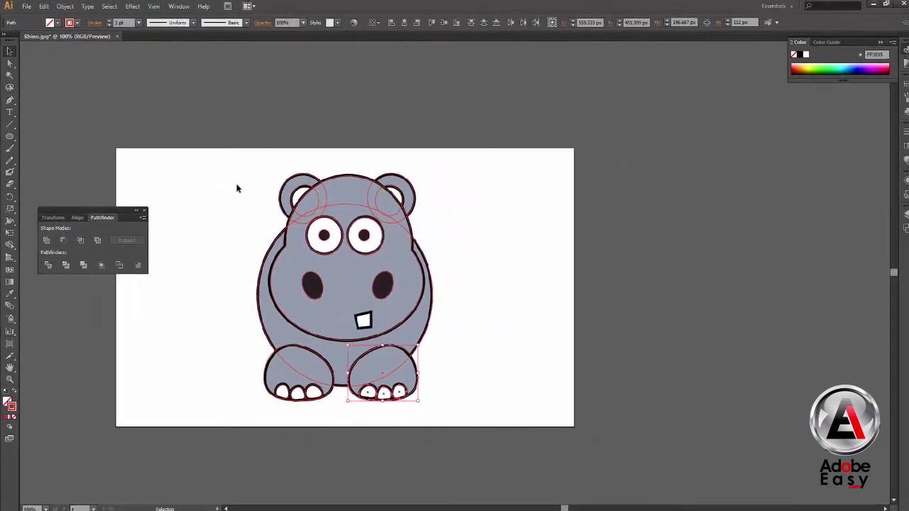
# Move every traced hippo outline off the reference to its right side.
pyautogui.moveTo(215, 172); pyautogui.dragTo(389, 408)
pyautogui.moveTo(438, 471); pyautogui.dragTo(457, 424)
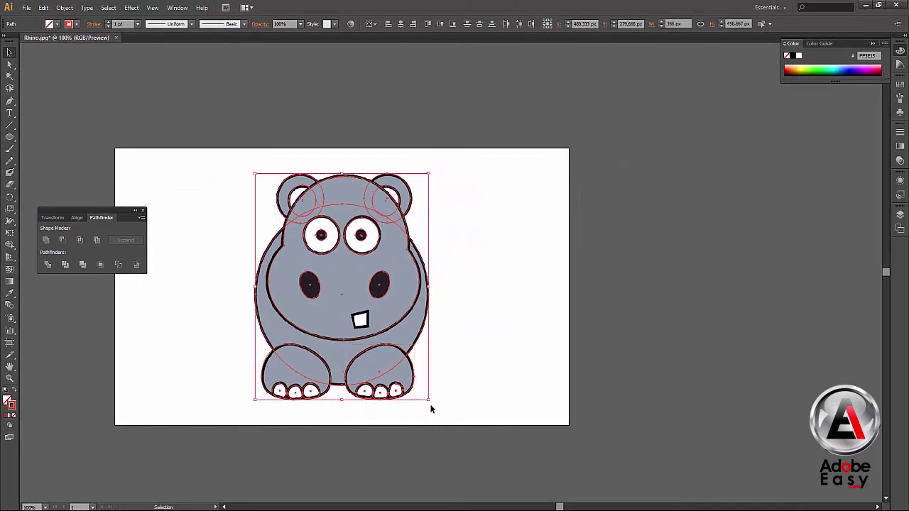
pyautogui.moveTo(408, 396); pyautogui.dragTo(609, 393)
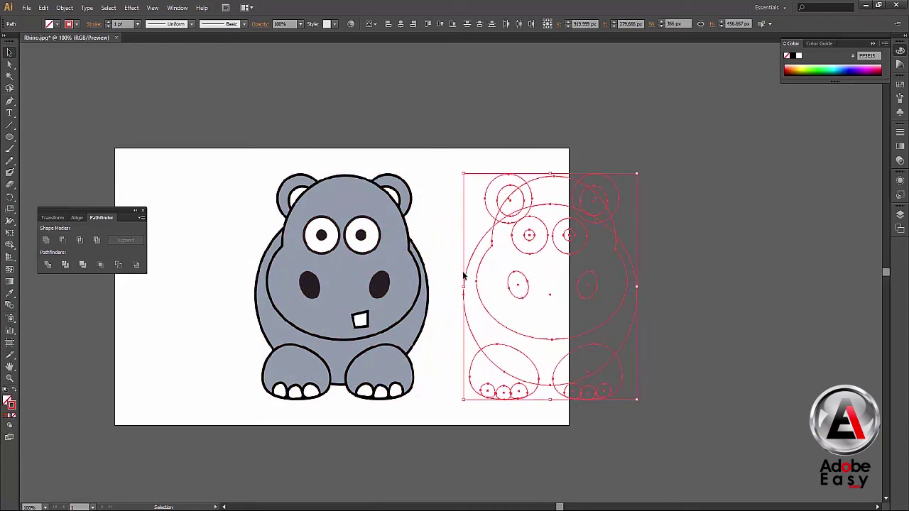
pyautogui.click(447, 234)
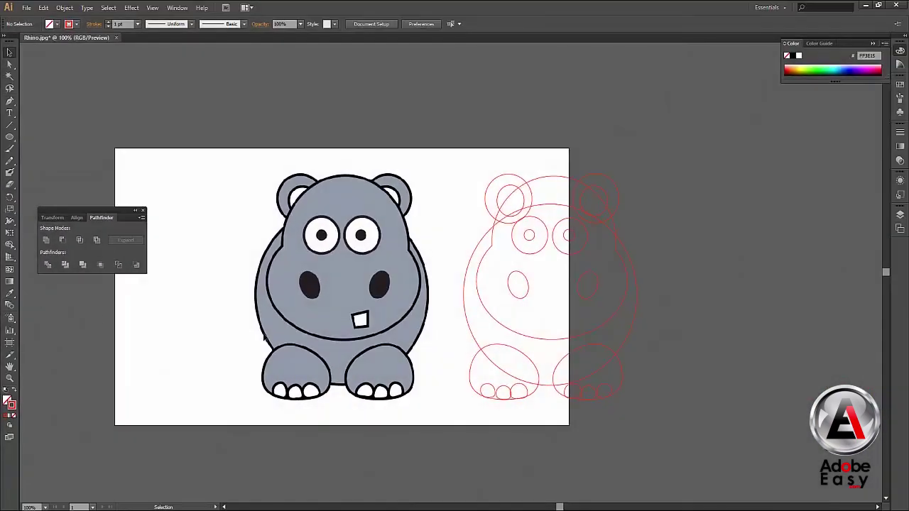
# Fill the large body circle with the reference hippo's light grey.
pyautogui.press('i')
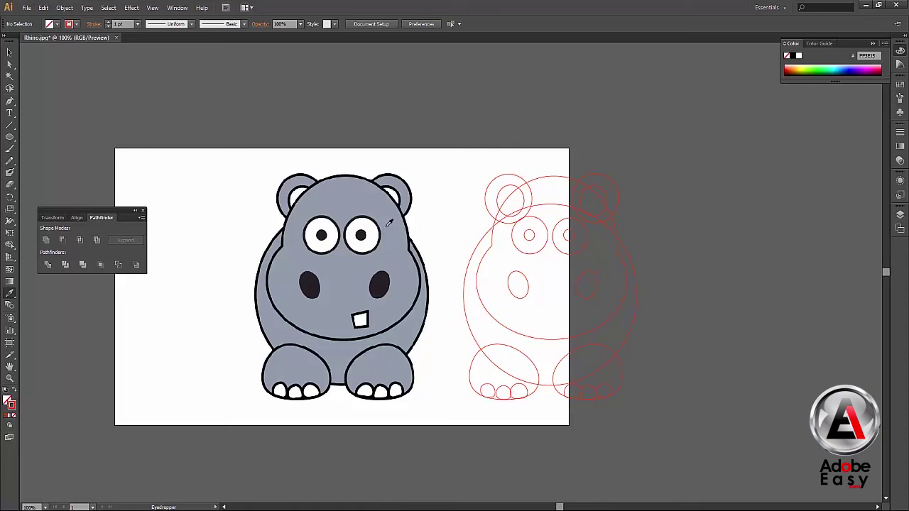
pyautogui.click(387, 224)
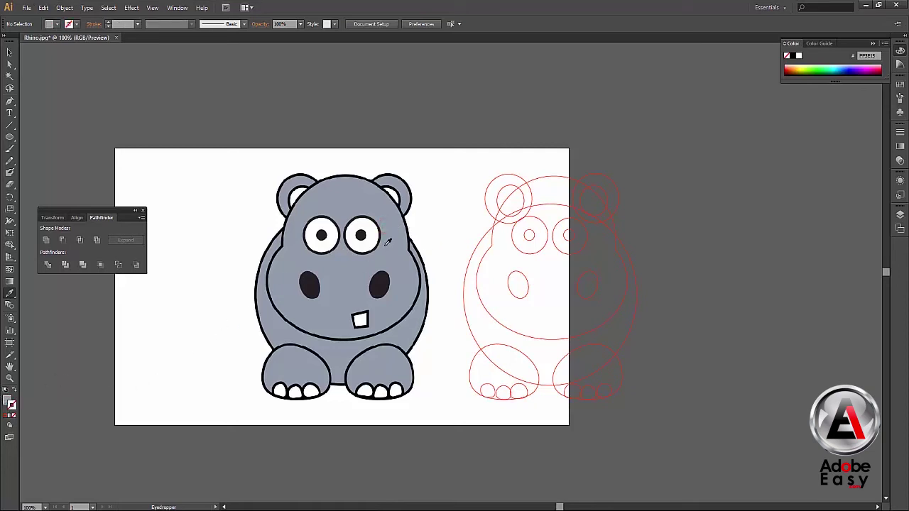
pyautogui.click(9, 51)
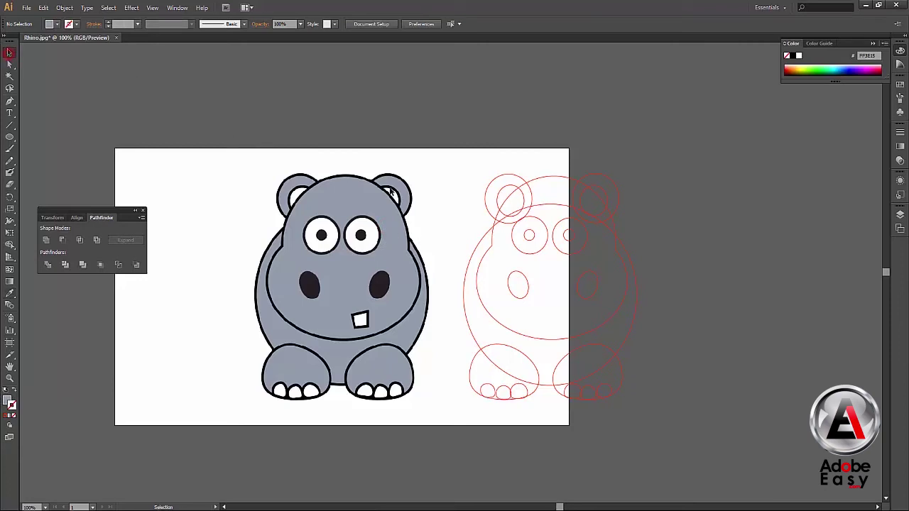
pyautogui.click(463, 258)
pyautogui.press('i')
pyautogui.click(396, 239)
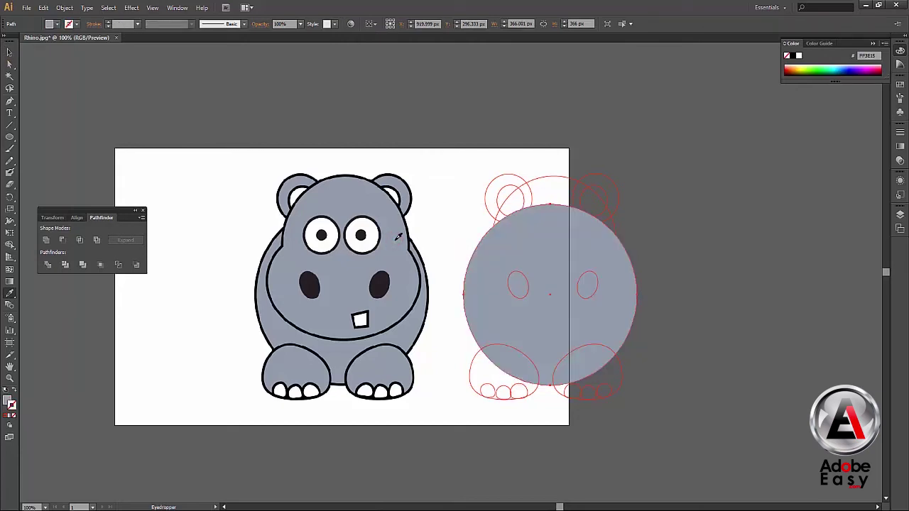
# Send the grey body circle to the back, behind the other outlines.
pyautogui.click(9, 51)
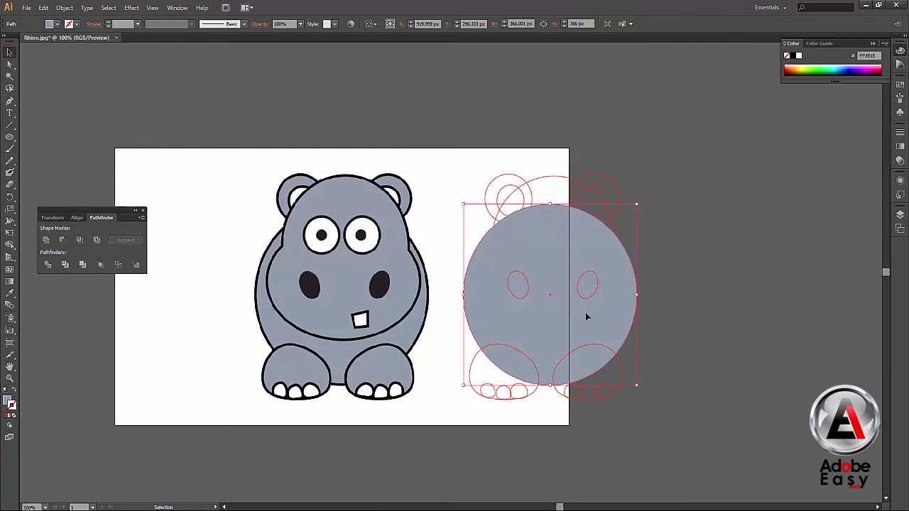
pyautogui.rightClick(613, 319)
pyautogui.moveTo(643, 468)
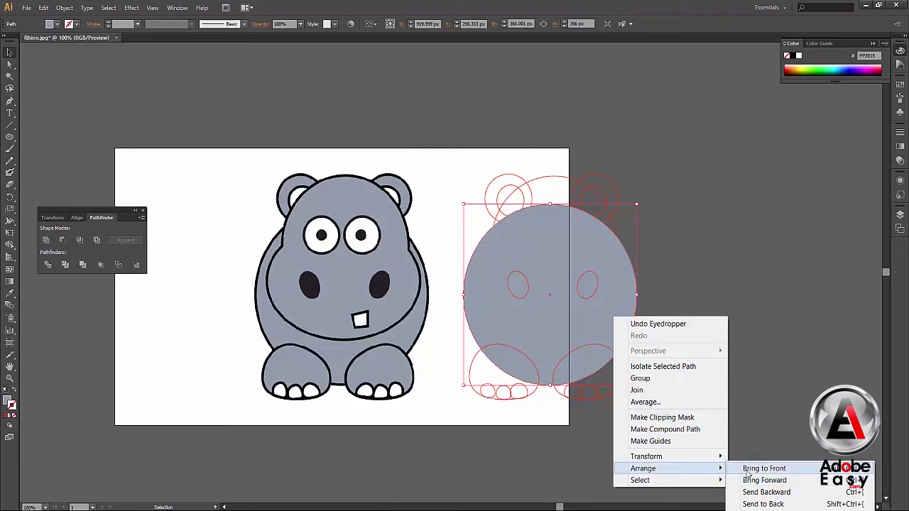
pyautogui.click(758, 504)
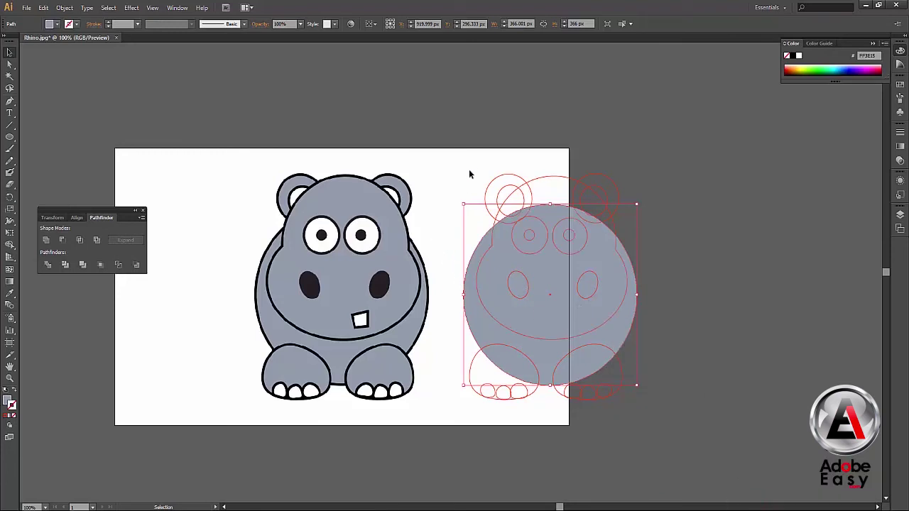
pyautogui.moveTo(473, 168); pyautogui.dragTo(495, 185)
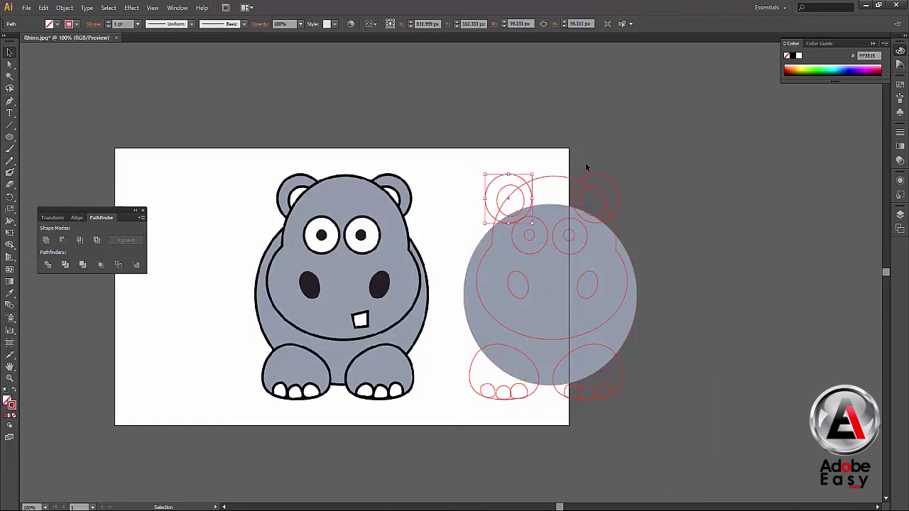
# Fill both ears and the head with the reference's grey.
pyautogui.press('i')
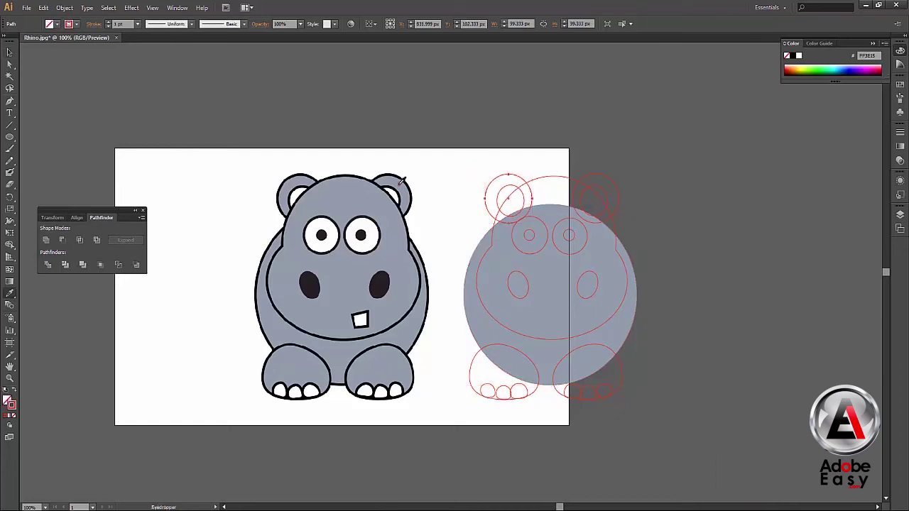
pyautogui.click(402, 181)
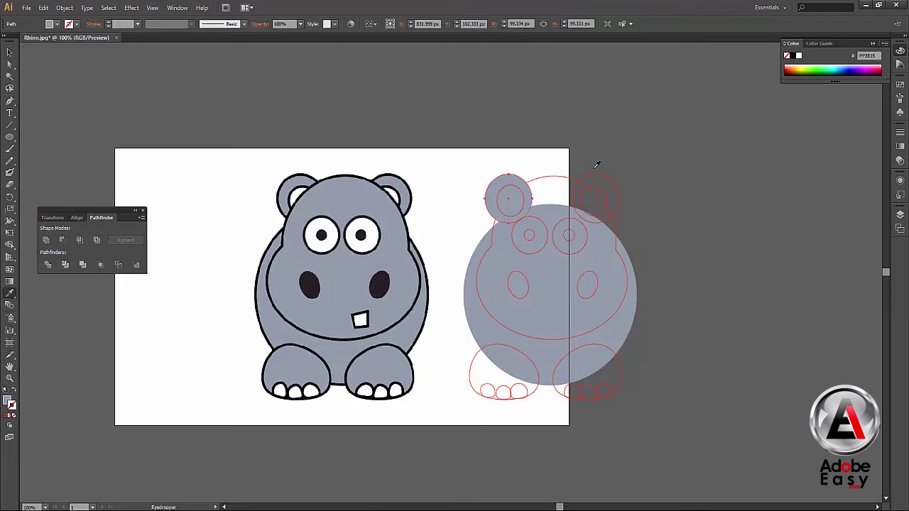
pyautogui.keyDown('ctrl'); pyautogui.click(601, 182); pyautogui.keyUp('ctrl')
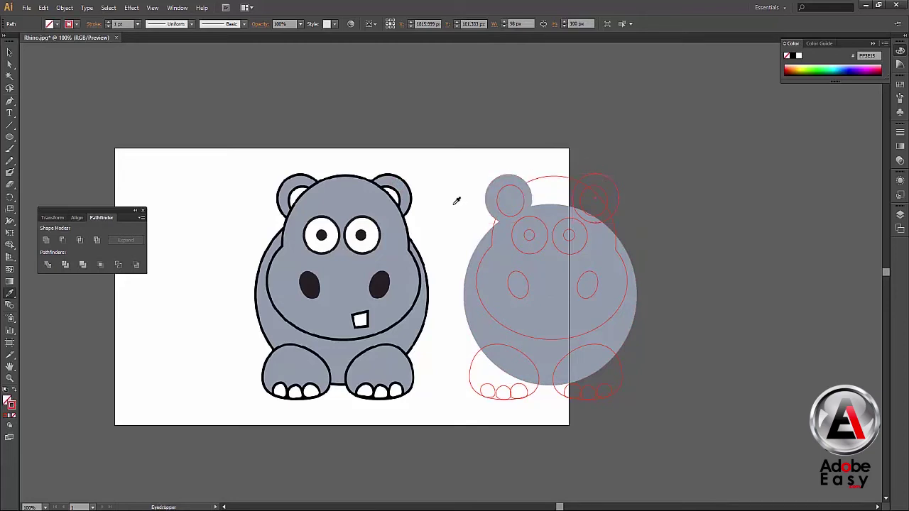
pyautogui.click(411, 190)
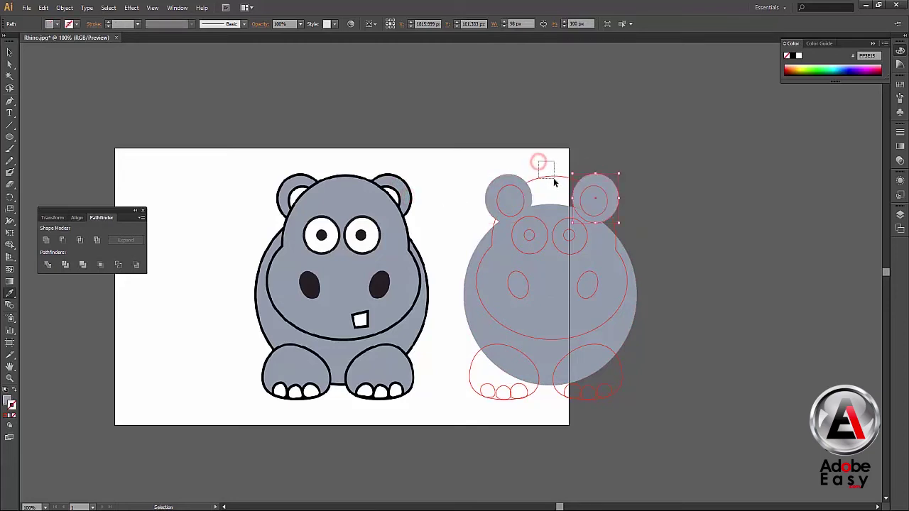
pyautogui.keyDown('ctrl'); pyautogui.click(543, 176); pyautogui.keyUp('ctrl')
pyautogui.click(360, 196)
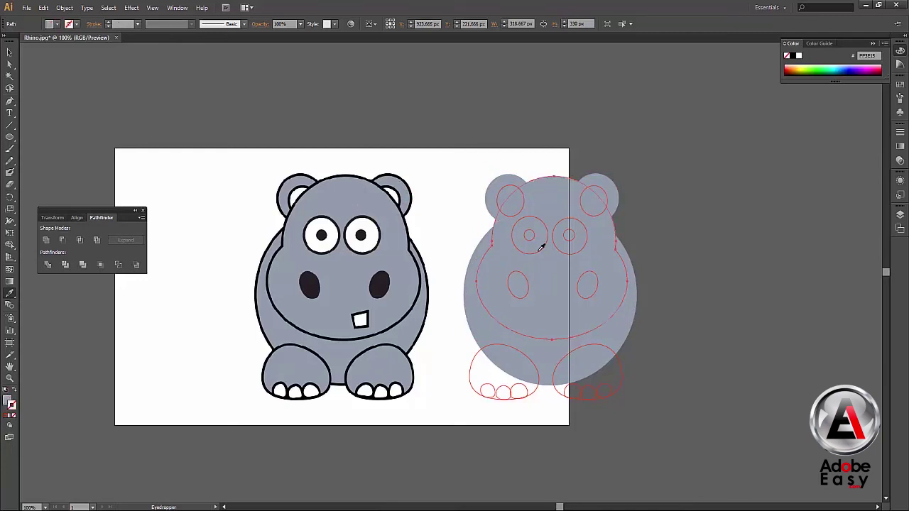
# Fill both feet with the same reference grey.
pyautogui.press('v')
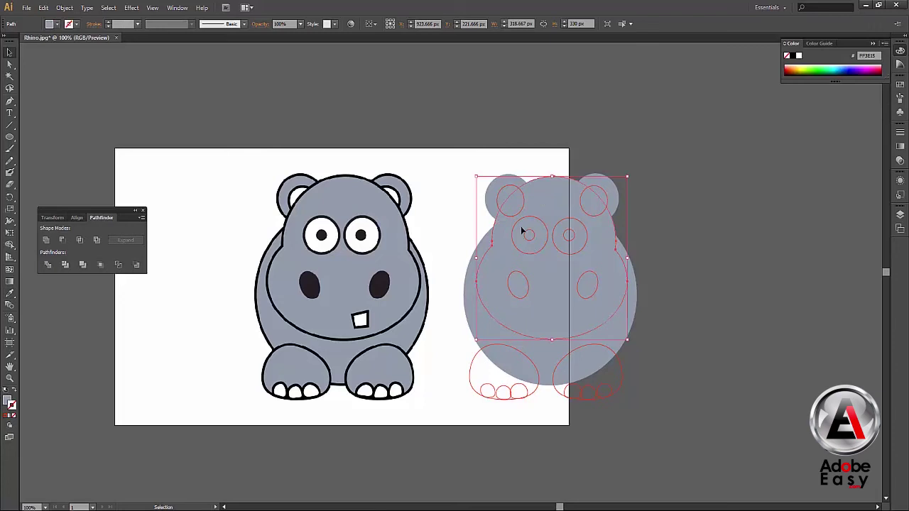
pyautogui.click(469, 371)
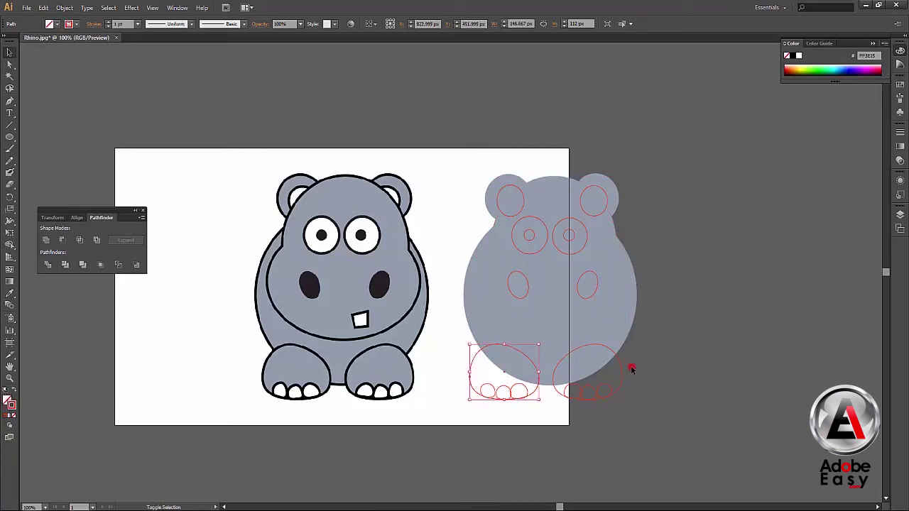
pyautogui.keyDown('shift'); pyautogui.click(618, 373); pyautogui.keyUp('shift')
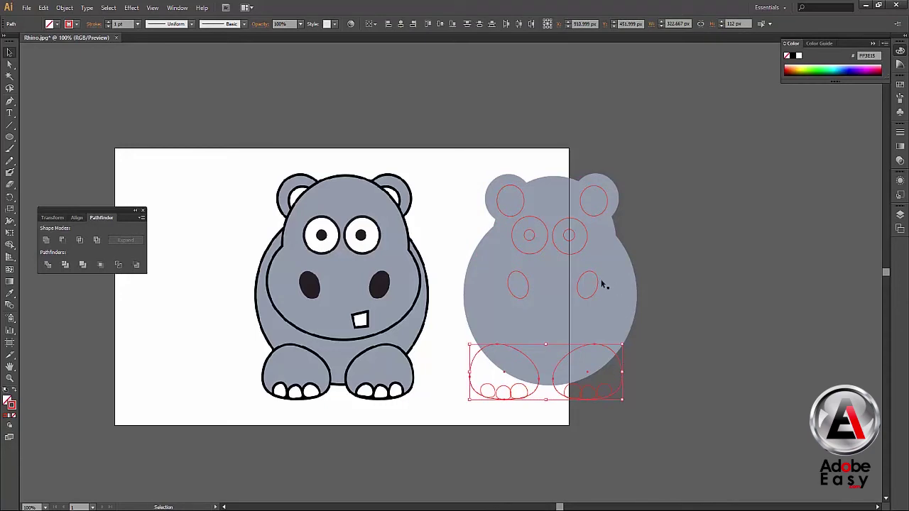
pyautogui.press('i')
pyautogui.click(399, 245)
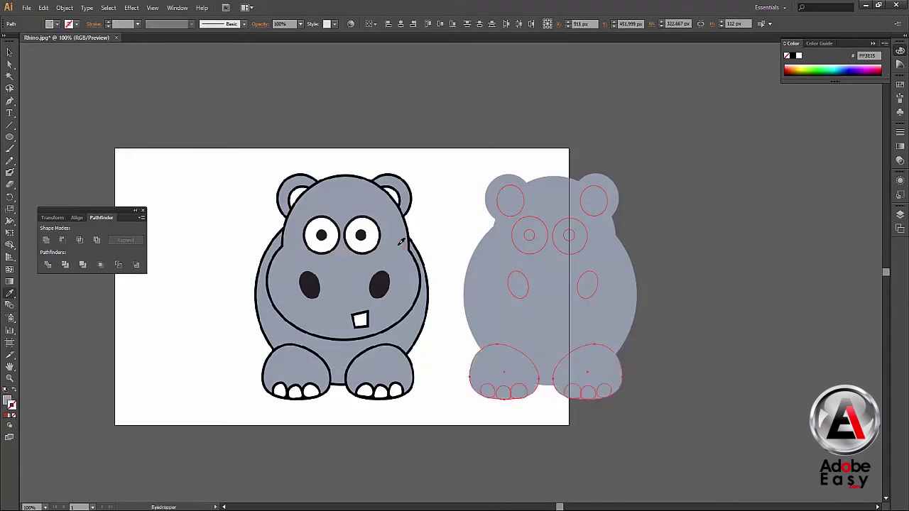
pyautogui.press('v')
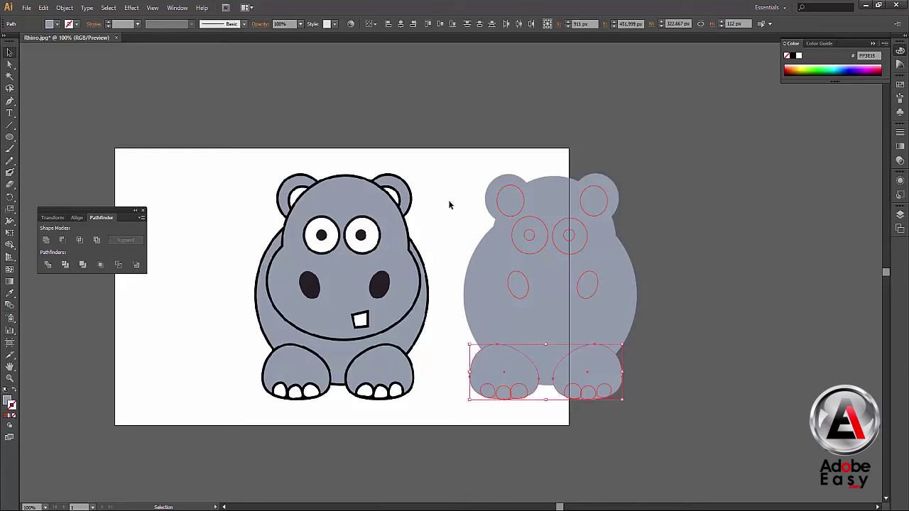
# Select the ears, head, body circle and both feet together.
pyautogui.click(492, 189)
pyautogui.keyDown('shift'); pyautogui.click(572, 186); pyautogui.keyUp('shift')
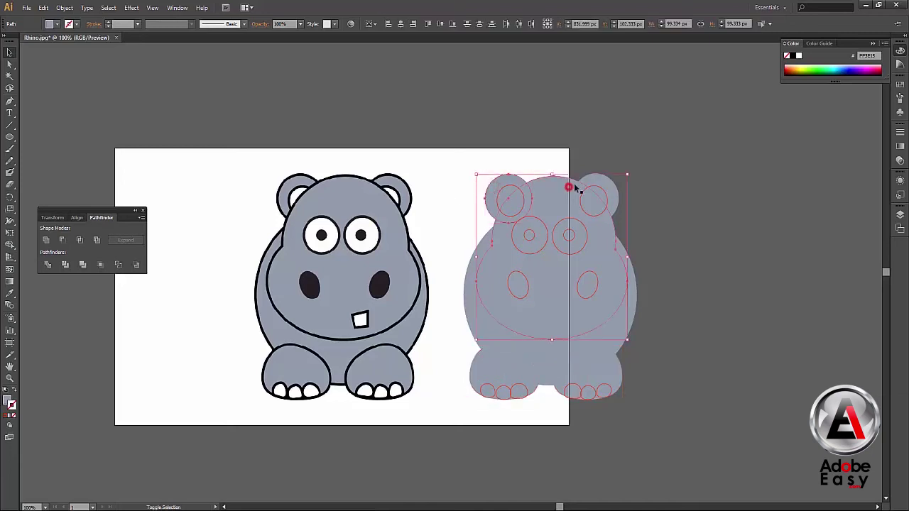
pyautogui.keyDown('shift'); pyautogui.click(614, 326); pyautogui.keyUp('shift')
pyautogui.keyDown('shift'); pyautogui.click(608, 368); pyautogui.keyUp('shift')
pyautogui.keyDown('shift'); pyautogui.click(487, 378); pyautogui.keyUp('shift')
pyautogui.click(88, 364)
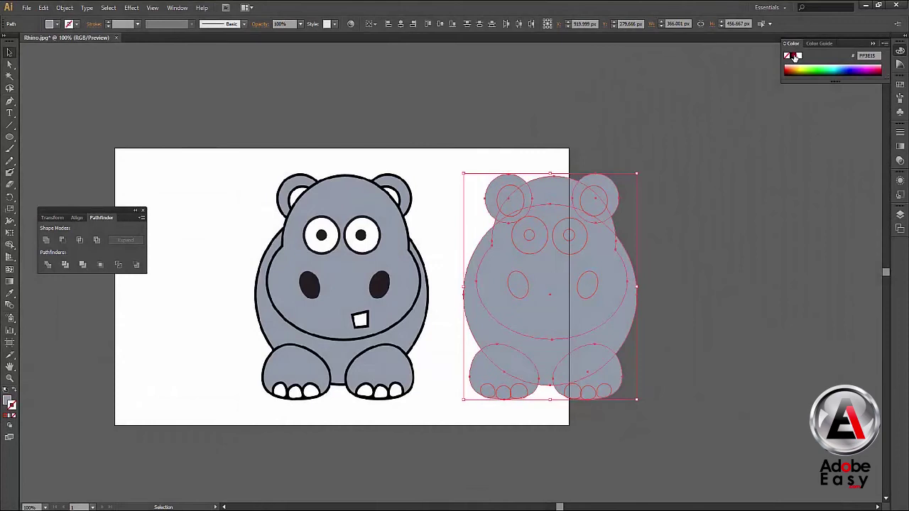
# Give the grey body shapes a black stroke raised three weight steps.
pyautogui.click(794, 57)
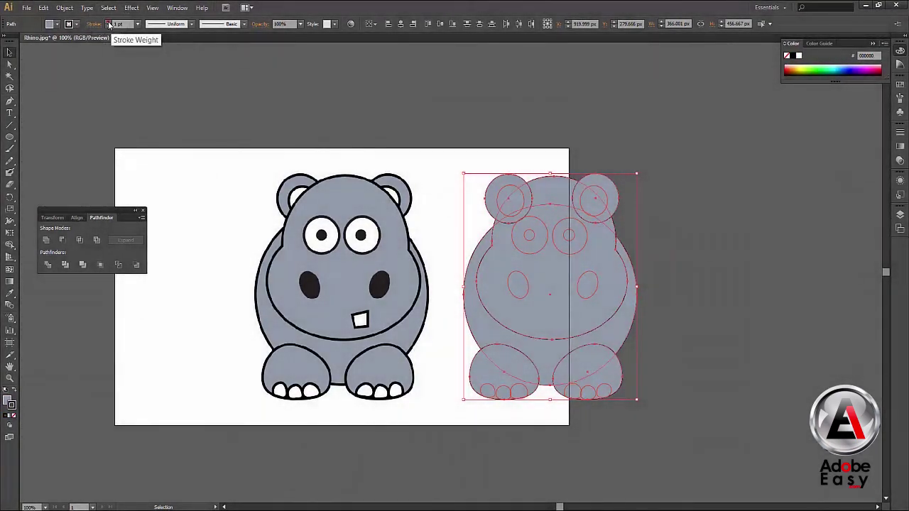
pyautogui.click(109, 24)
pyautogui.click(108, 23)
pyautogui.click(109, 23)
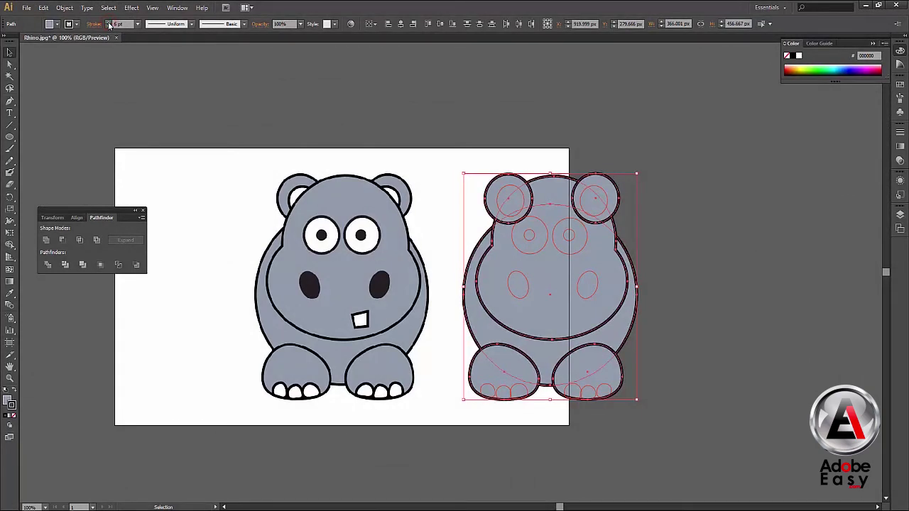
pyautogui.click(417, 148)
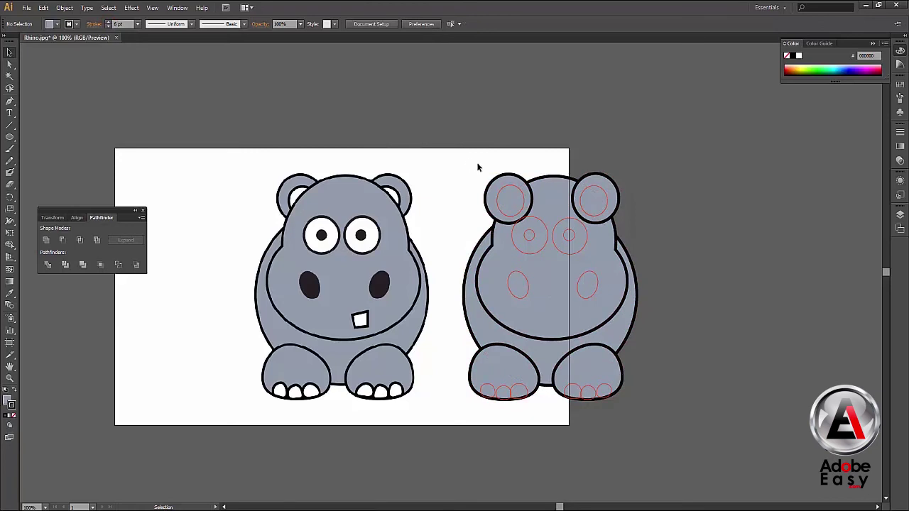
# Select the inner-ear, eye and toe circles together.
pyautogui.click(507, 193)
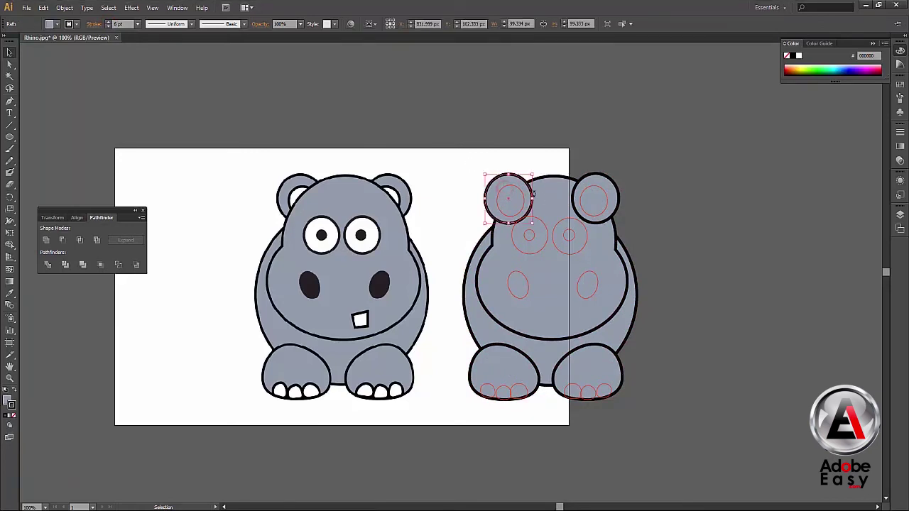
pyautogui.click(518, 197)
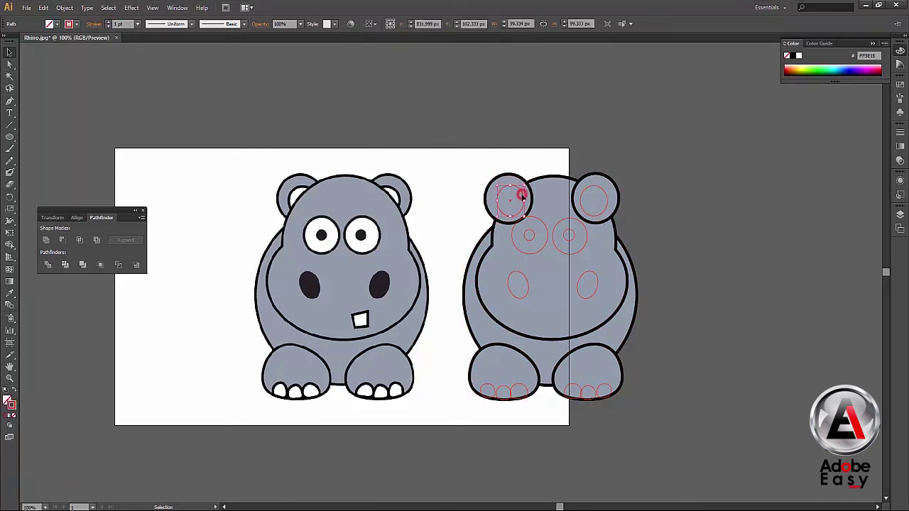
pyautogui.keyDown('shift'); pyautogui.click(587, 190); pyautogui.keyUp('shift')
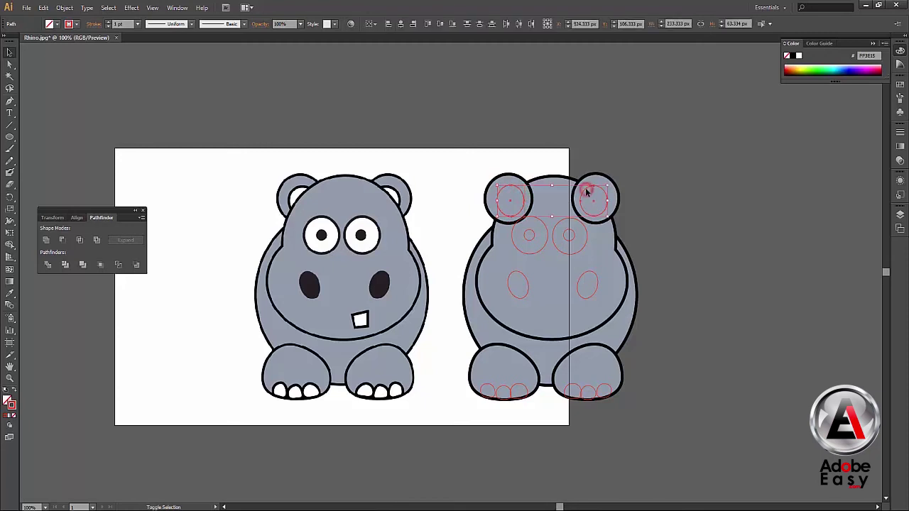
pyautogui.keyDown('shift'); pyautogui.click(534, 252); pyautogui.keyUp('shift')
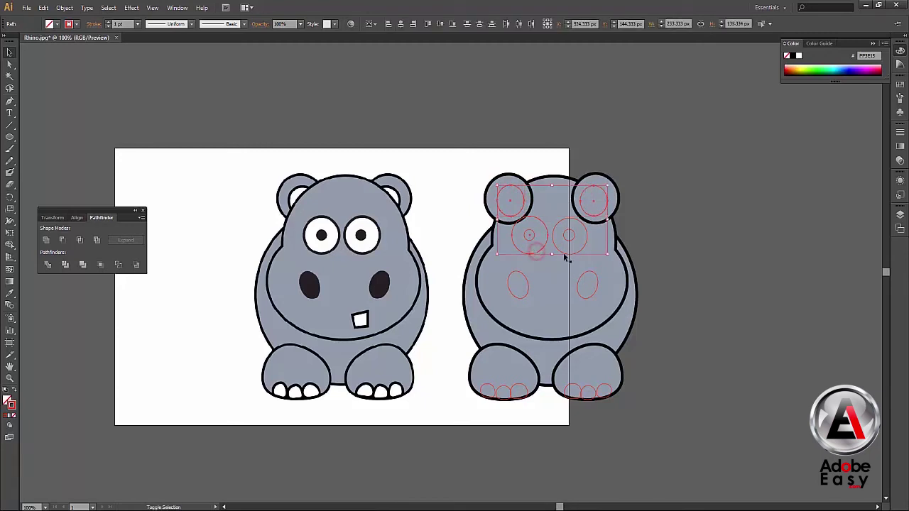
pyautogui.keyDown('shift'); pyautogui.click(569, 252); pyautogui.keyUp('shift')
pyautogui.keyDown('shift'); pyautogui.click(523, 398); pyautogui.keyUp('shift')
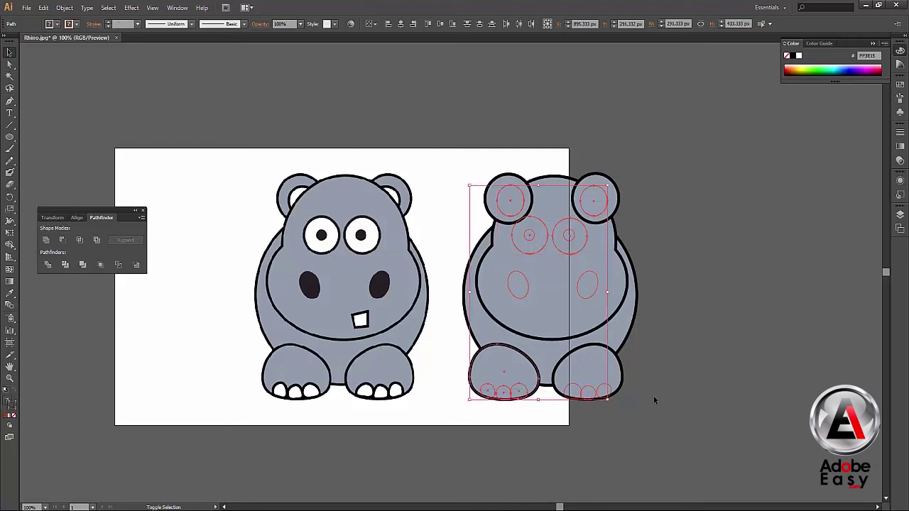
pyautogui.keyDown('shift'); pyautogui.click(563, 375); pyautogui.keyUp('shift')
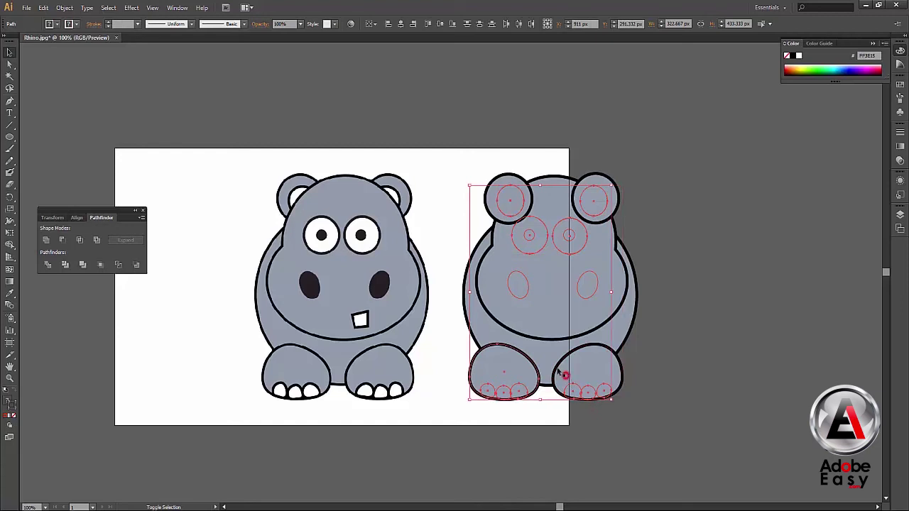
pyautogui.keyDown('shift'); pyautogui.click(501, 367); pyautogui.keyUp('shift')
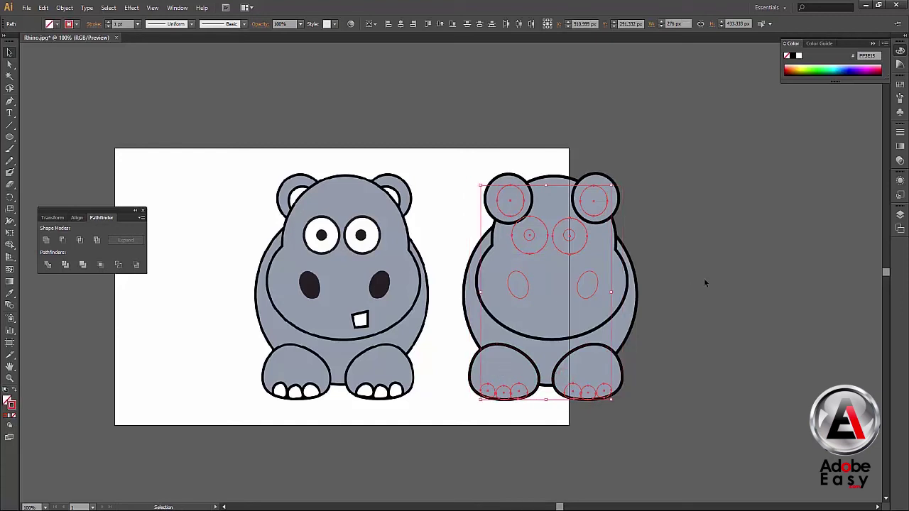
# Give the selected circles white fills and 5 pt black outlines.
pyautogui.click(788, 57)
pyautogui.click(7, 399)
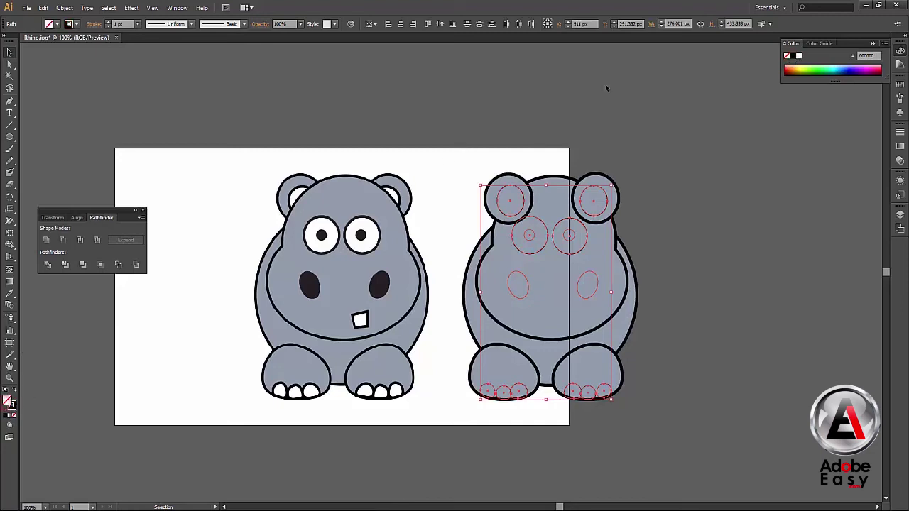
pyautogui.click(798, 56)
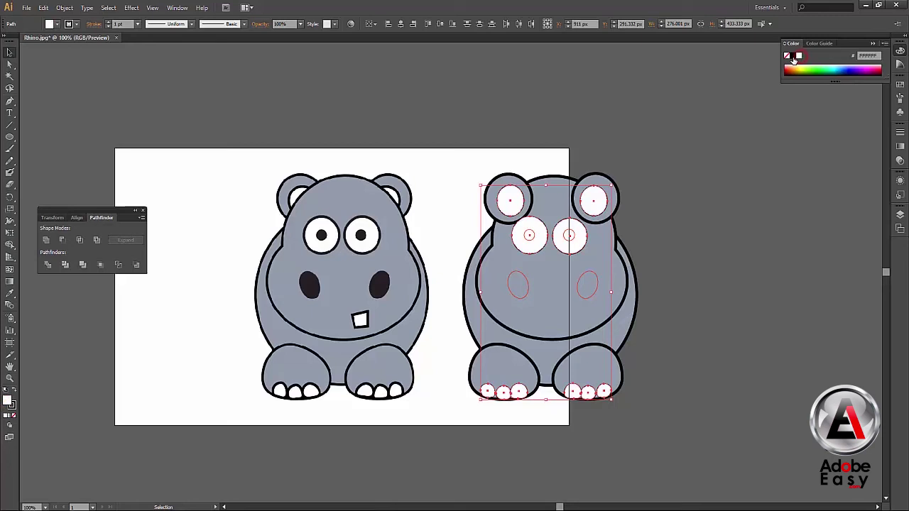
pyautogui.click(109, 22)
pyautogui.click(109, 21)
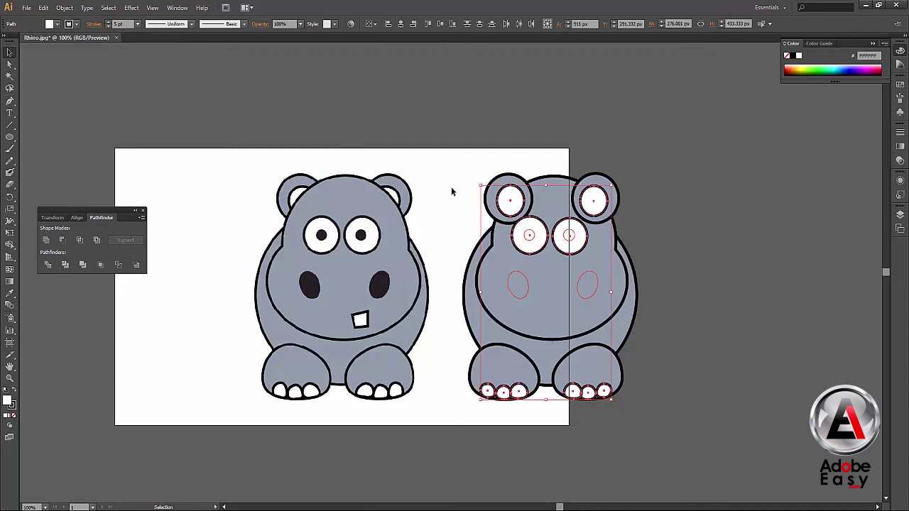
# Send both white inner-ear circles behind the head so only their edges peek out.
pyautogui.click(474, 165)
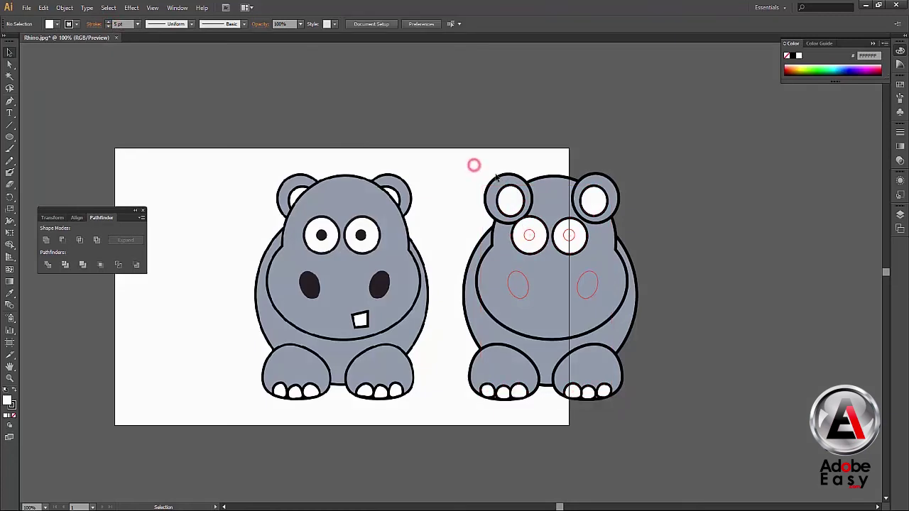
pyautogui.click(504, 192)
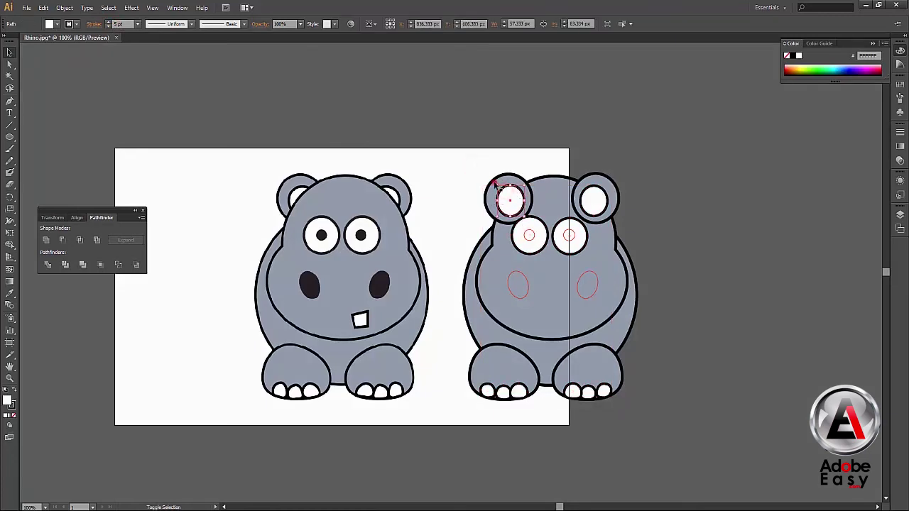
pyautogui.keyDown('shift'); pyautogui.click(495, 183); pyautogui.keyUp('shift')
pyautogui.keyDown('shift'); pyautogui.click(612, 185); pyautogui.keyUp('shift')
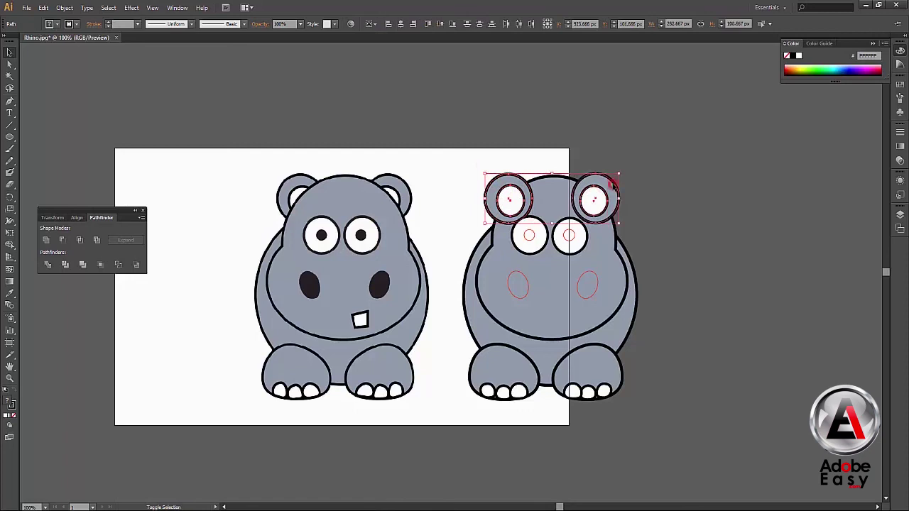
pyautogui.rightClick(613, 184)
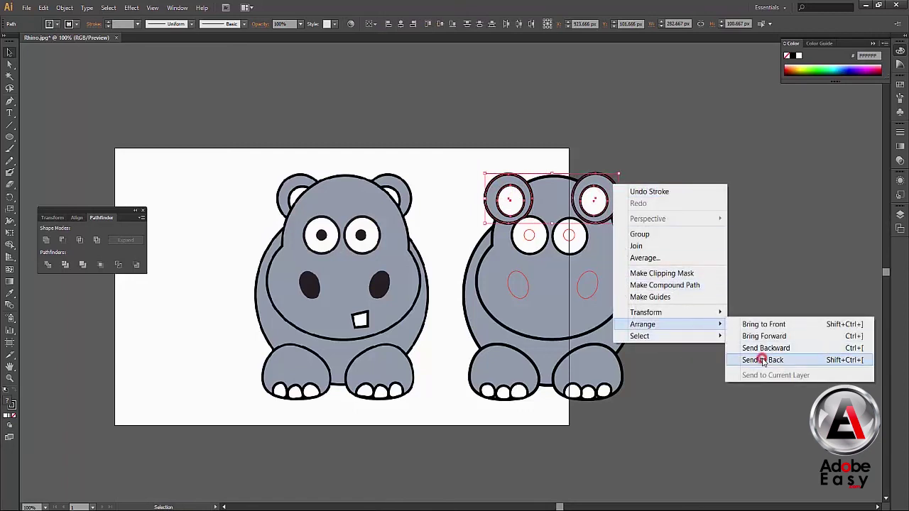
pyautogui.click(759, 359)
pyautogui.click(722, 298)
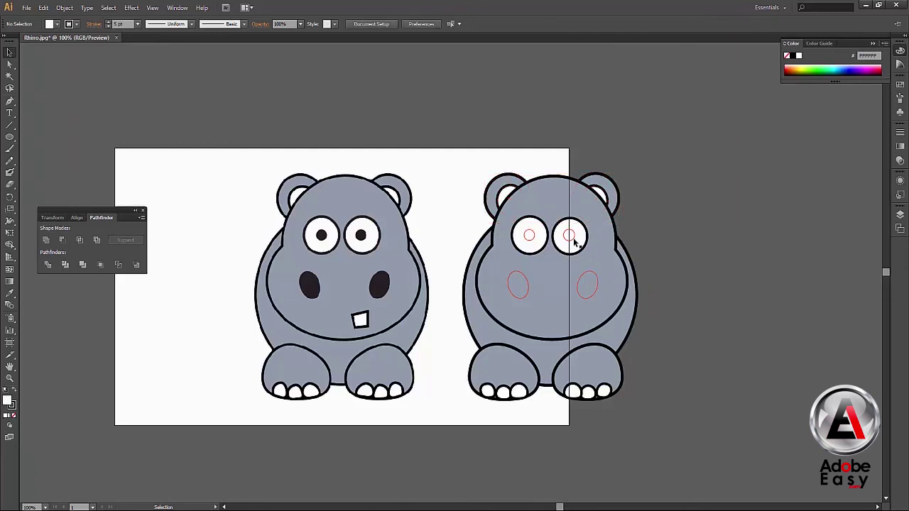
# Fill both pupils and both nostrils with black.
pyautogui.click(572, 241)
pyautogui.click(532, 238)
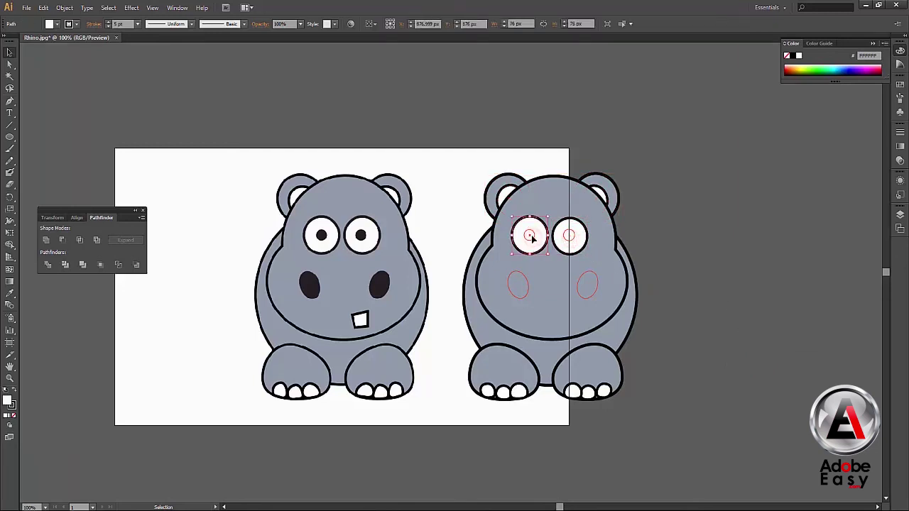
pyautogui.keyDown('shift'); pyautogui.click(570, 236); pyautogui.keyUp('shift')
pyautogui.click(571, 238)
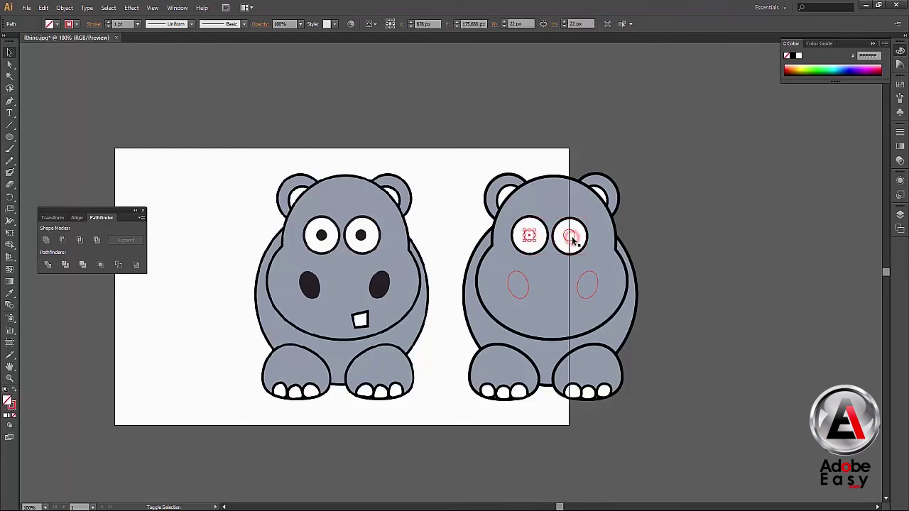
pyautogui.keyDown('shift'); pyautogui.click(572, 238); pyautogui.keyUp('shift')
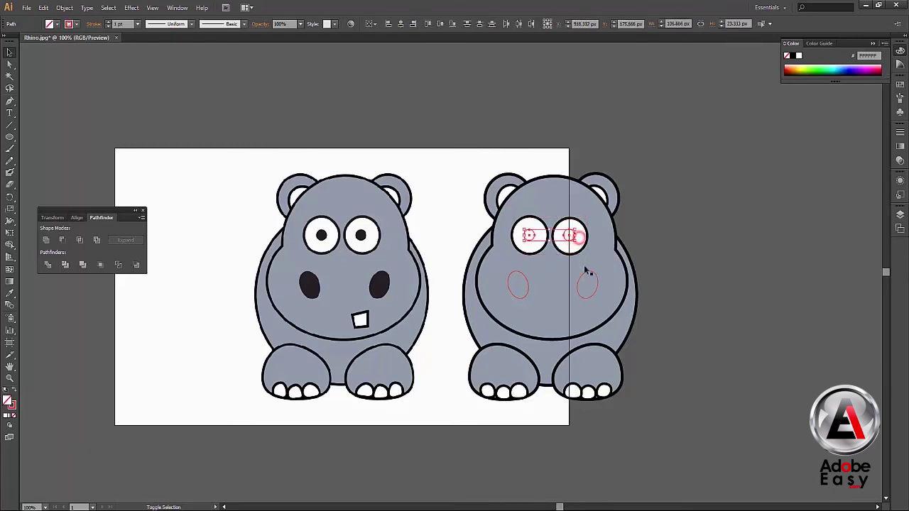
pyautogui.keyDown('shift'); pyautogui.click(585, 282); pyautogui.keyUp('shift')
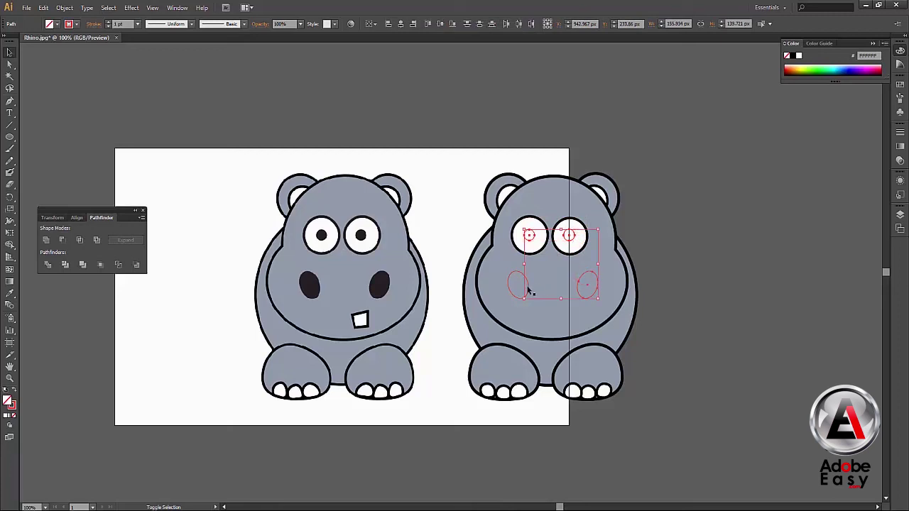
pyautogui.keyDown('shift'); pyautogui.click(529, 289); pyautogui.keyUp('shift')
pyautogui.click(788, 58)
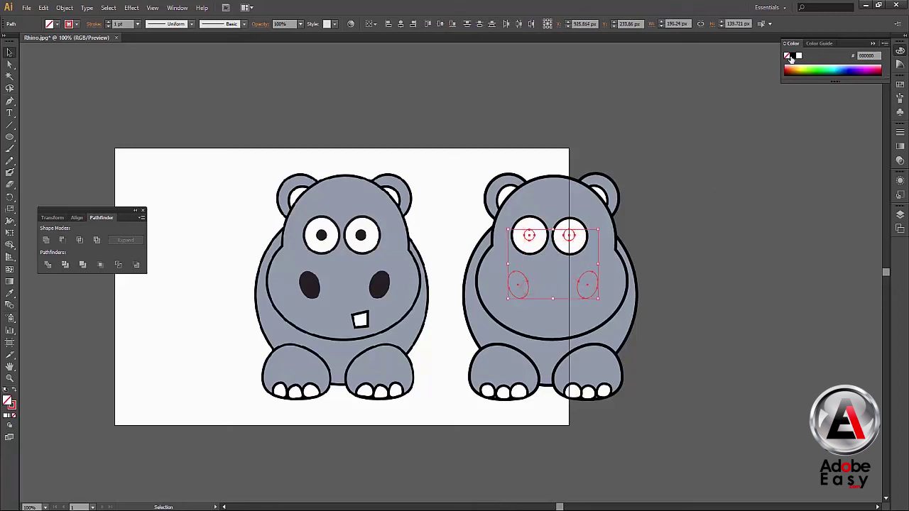
# Remove the outlines from the nostrils and pupils (stroke None).
pyautogui.click(680, 177)
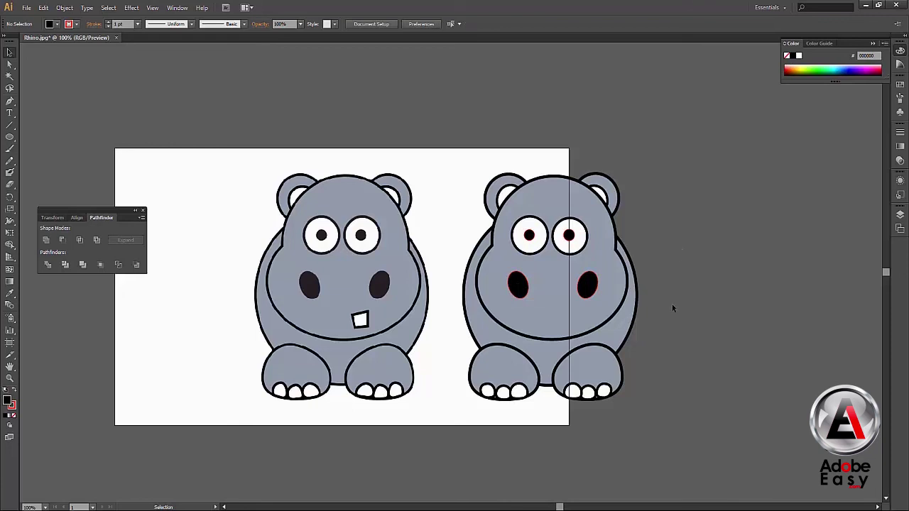
pyautogui.click(584, 290)
pyautogui.keyDown('shift'); pyautogui.click(518, 284); pyautogui.keyUp('shift')
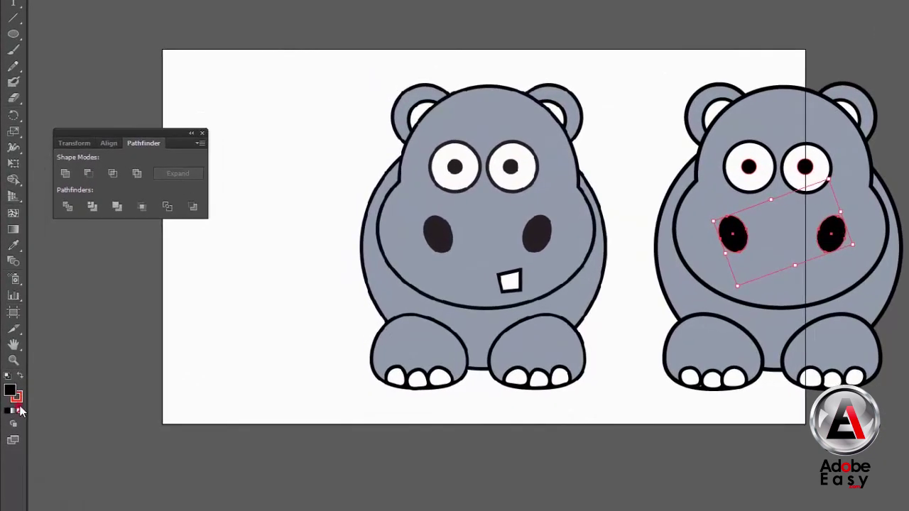
pyautogui.click(18, 410)
pyautogui.click(149, 319)
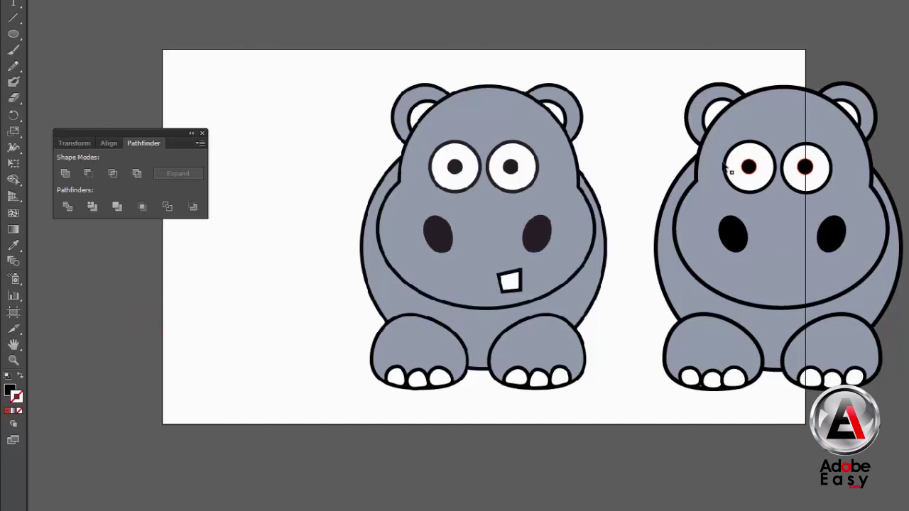
pyautogui.click(748, 168)
pyautogui.keyDown('shift'); pyautogui.click(805, 167); pyautogui.keyUp('shift')
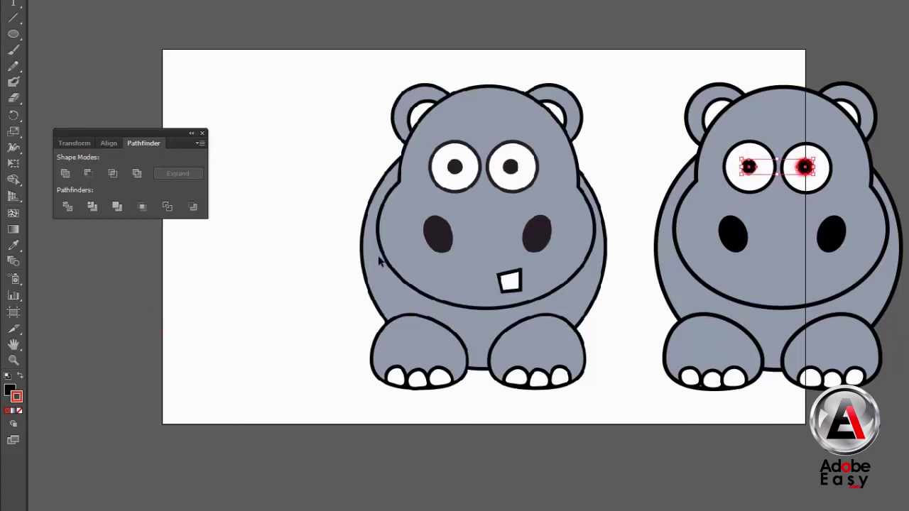
pyautogui.click(21, 411)
pyautogui.press('m')
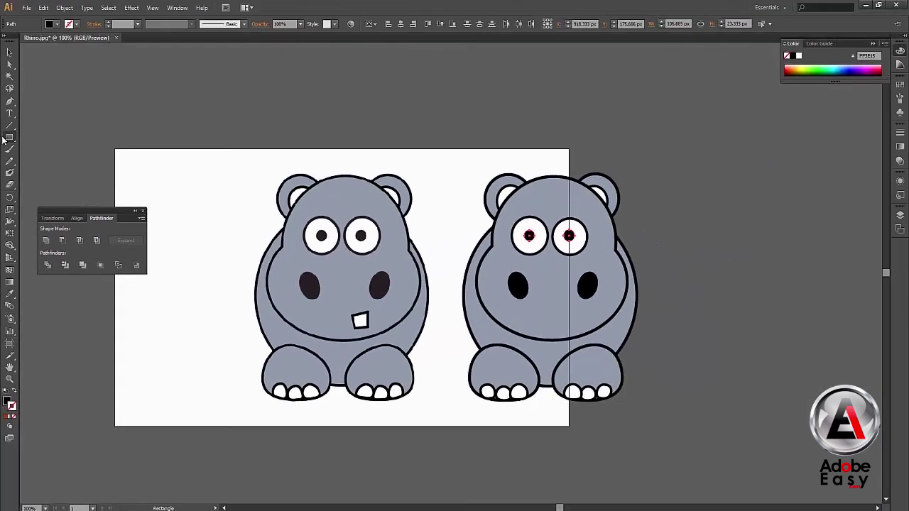
# Draw a small rectangle tooth, slant one corner, and place it under the snout.
pyautogui.click(10, 138)
pyautogui.moveTo(368, 328); pyautogui.dragTo(355, 321)
pyautogui.press('a')
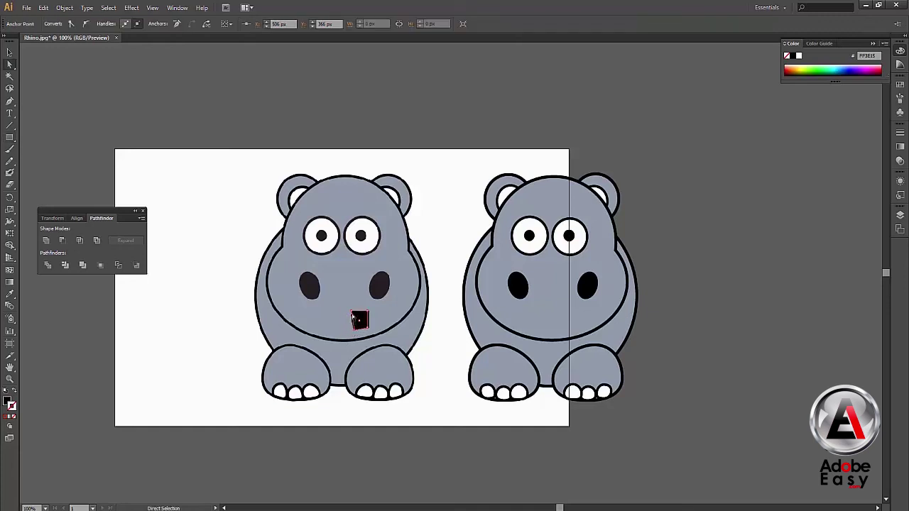
pyautogui.moveTo(353, 314)
pyautogui.mouseDown()
pyautogui.moveTo(367, 313)
pyautogui.moveTo(351, 321)
pyautogui.mouseUp()
pyautogui.moveTo(540, 312); pyautogui.dragTo(575, 327)
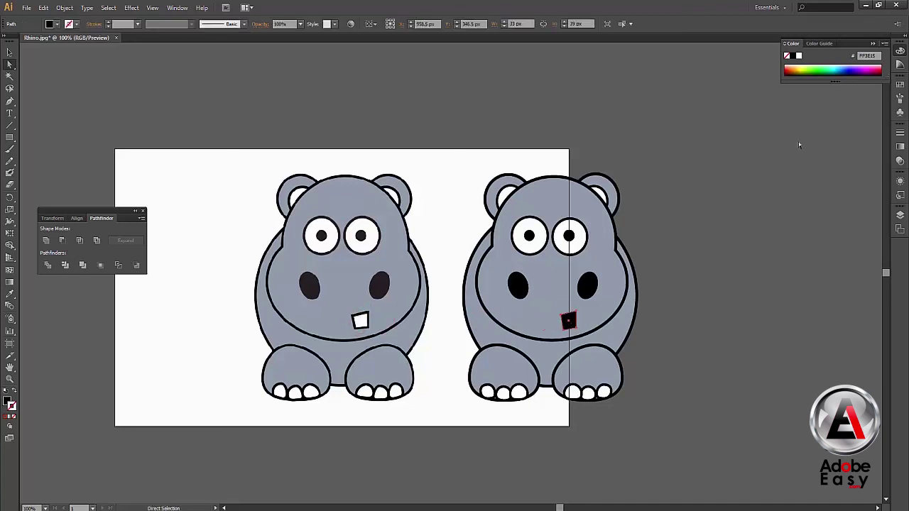
# Give the tooth the eye's white fill and black outline.
pyautogui.click(798, 56)
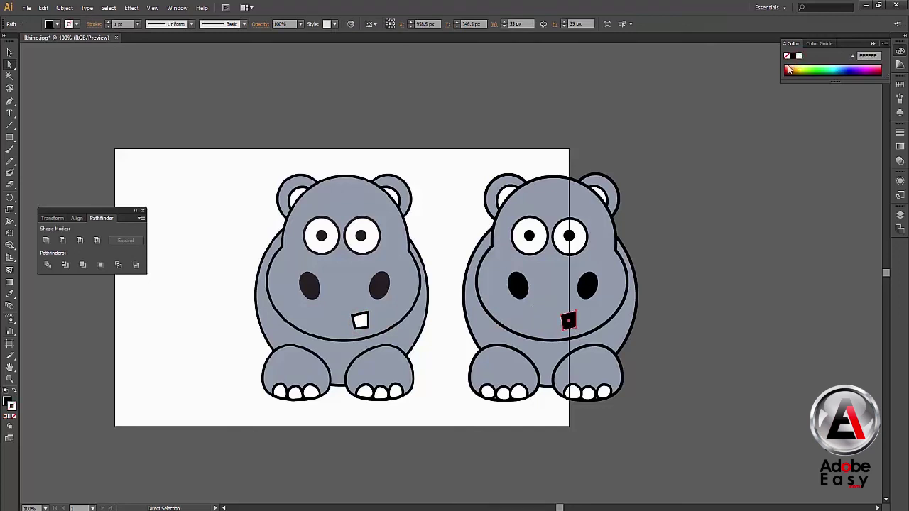
pyautogui.press('i')
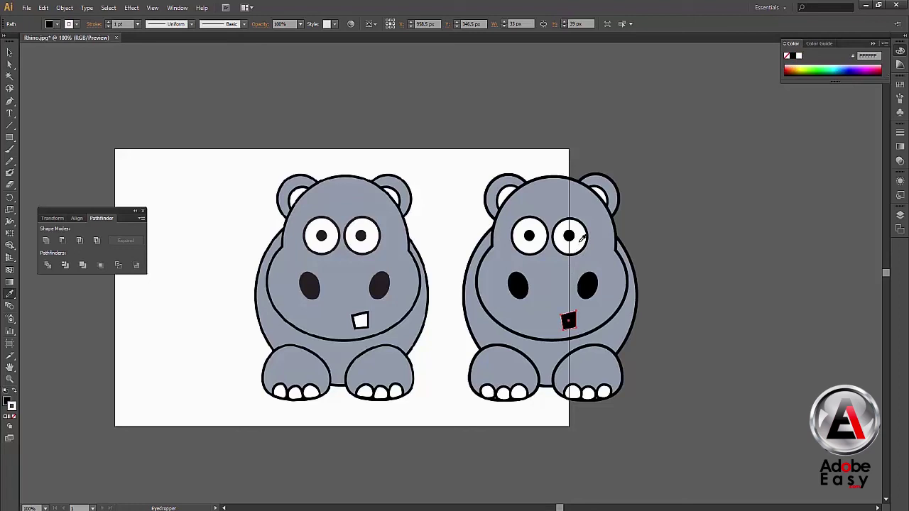
pyautogui.click(579, 241)
pyautogui.press('v')
pyautogui.click(628, 245)
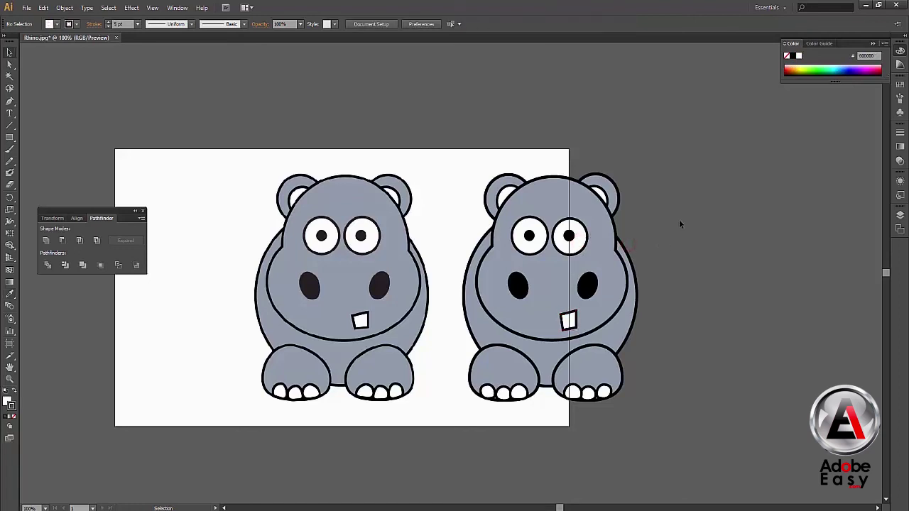
pyautogui.press('F7')
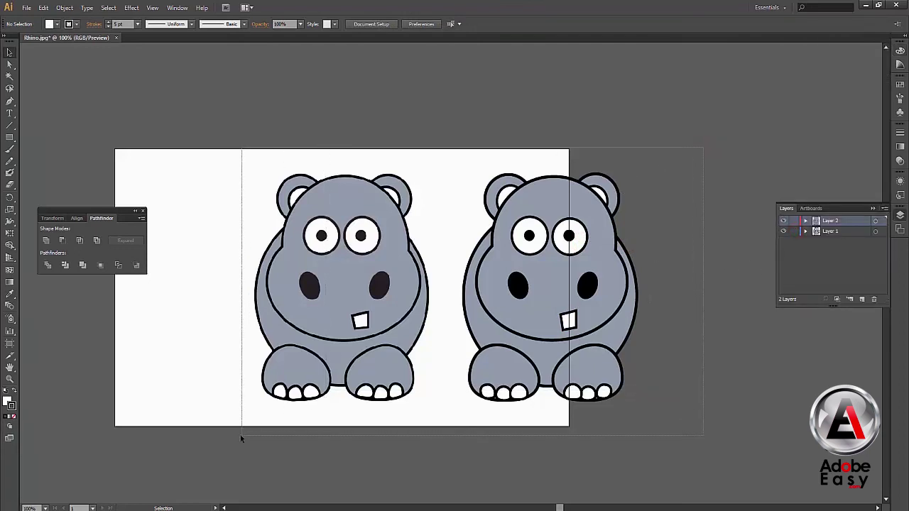
# Move the reference and traced hippos left together, side by side on the artboard.
pyautogui.moveTo(640, 323); pyautogui.dragTo(239, 434)
pyautogui.moveTo(258, 377); pyautogui.dragTo(146, 374)
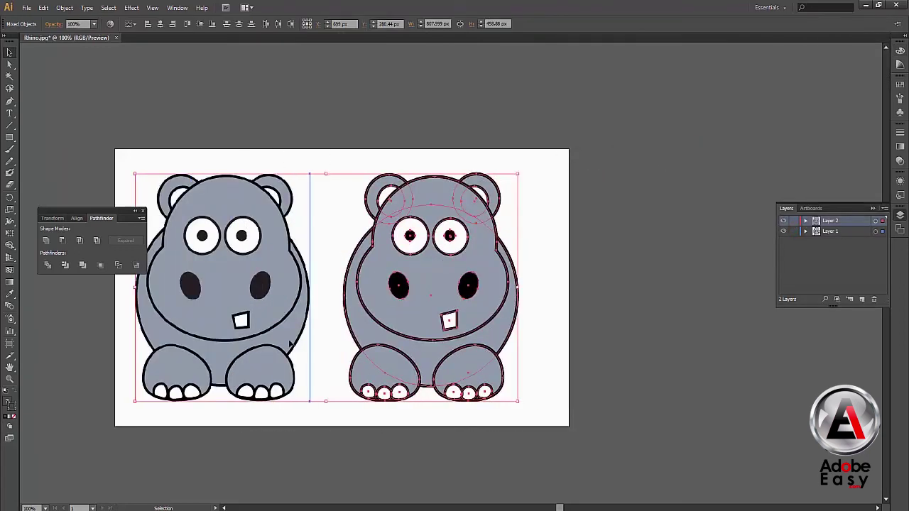
pyautogui.click(884, 131)
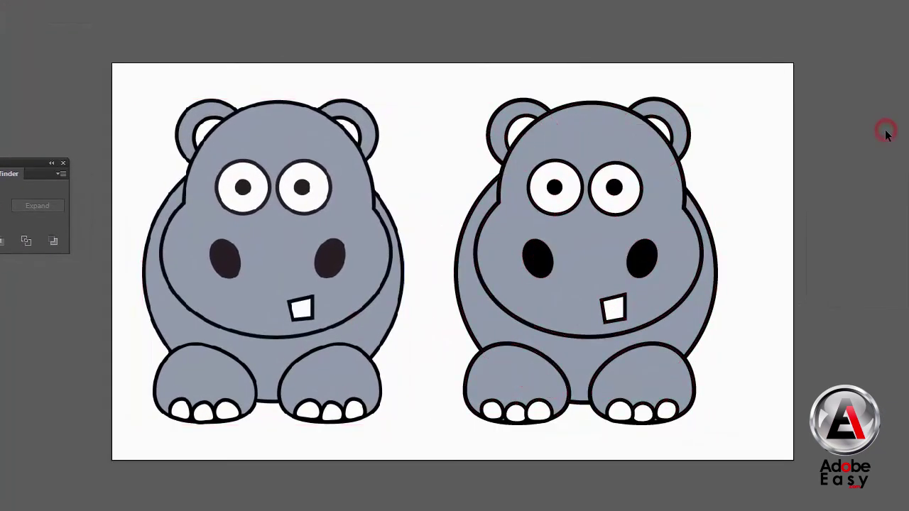